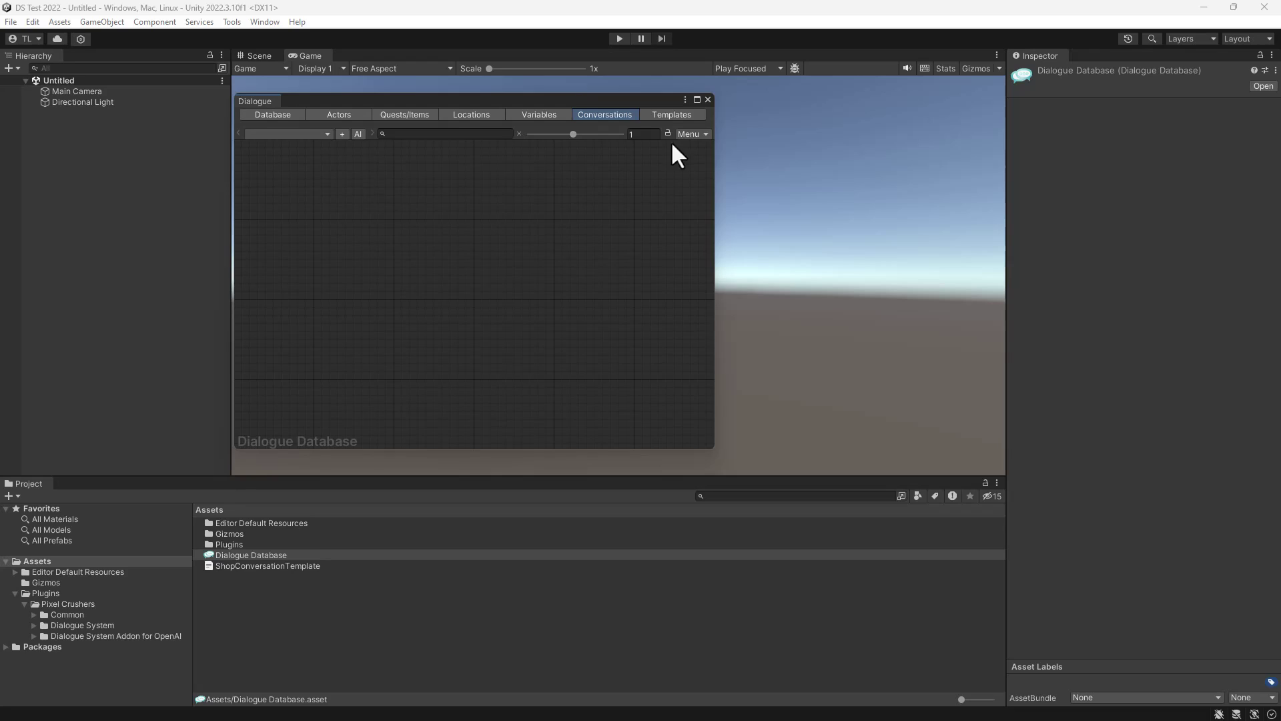
pyautogui.click(688, 134)
pyautogui.click(320, 117)
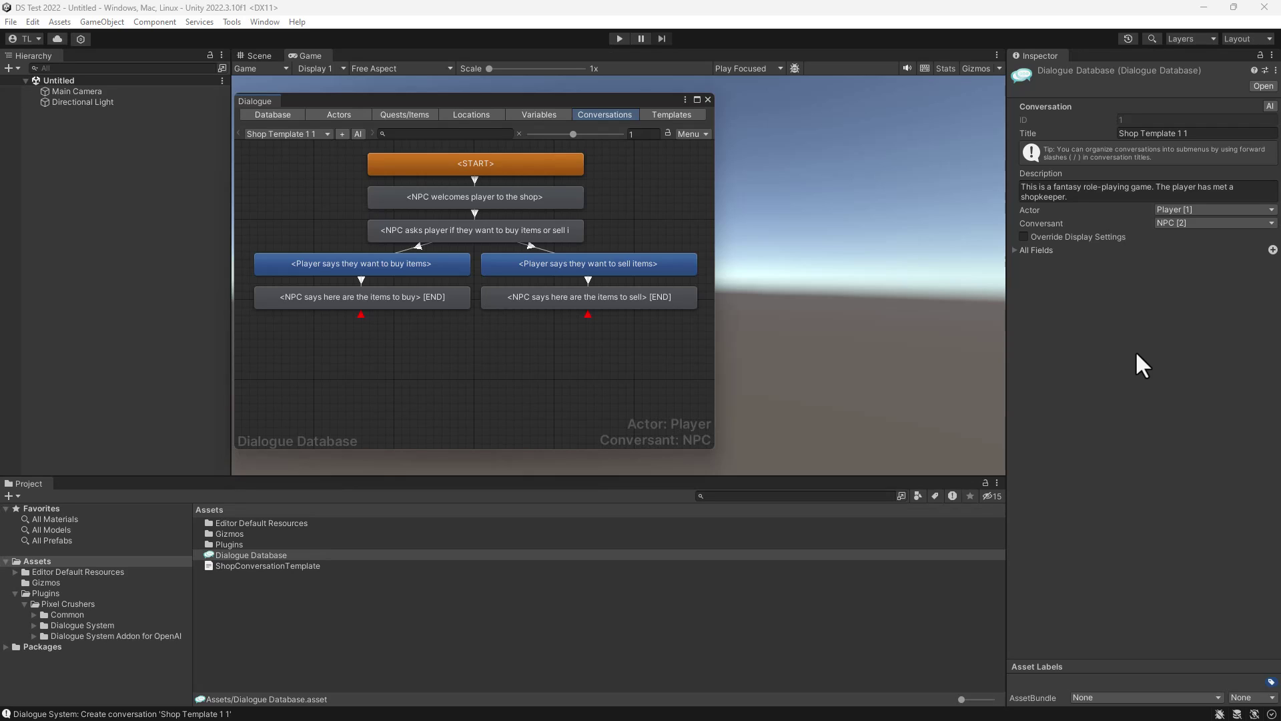
pyautogui.hotkey('ctrl', 'z')
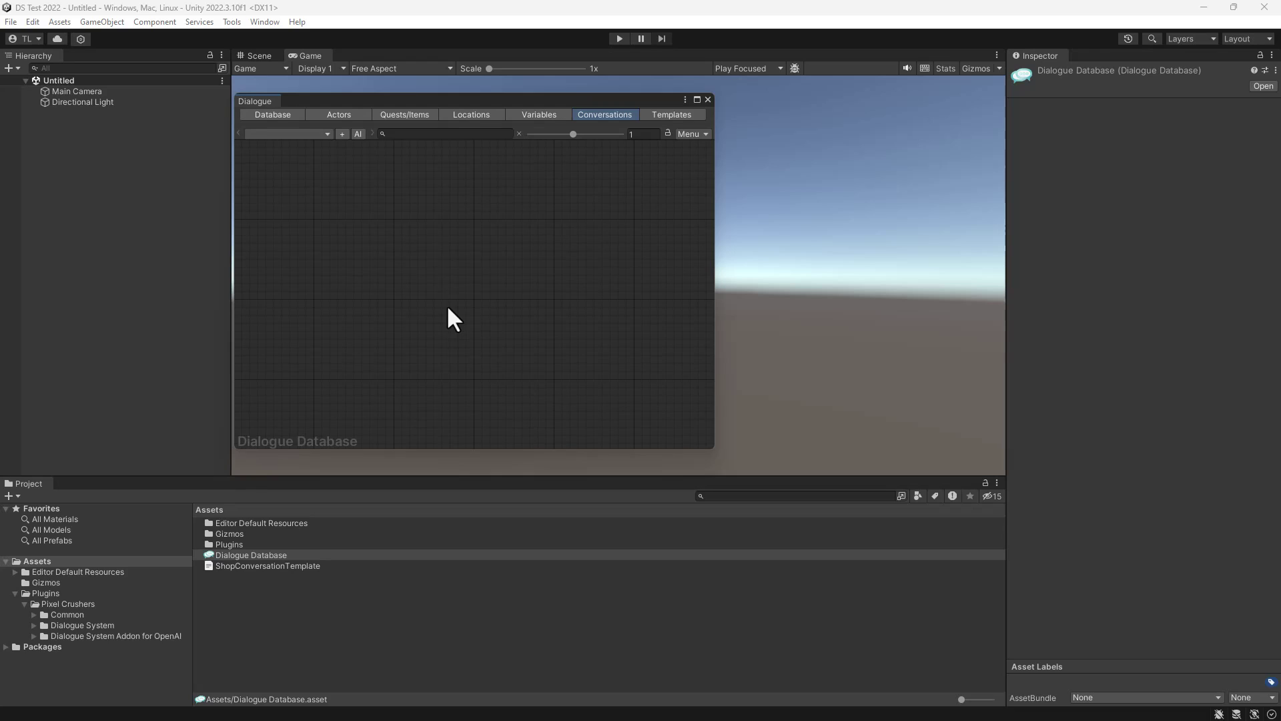
# - Create a new conversation from the template file ShopConversationTemplate.json
pyautogui.click(686, 134)
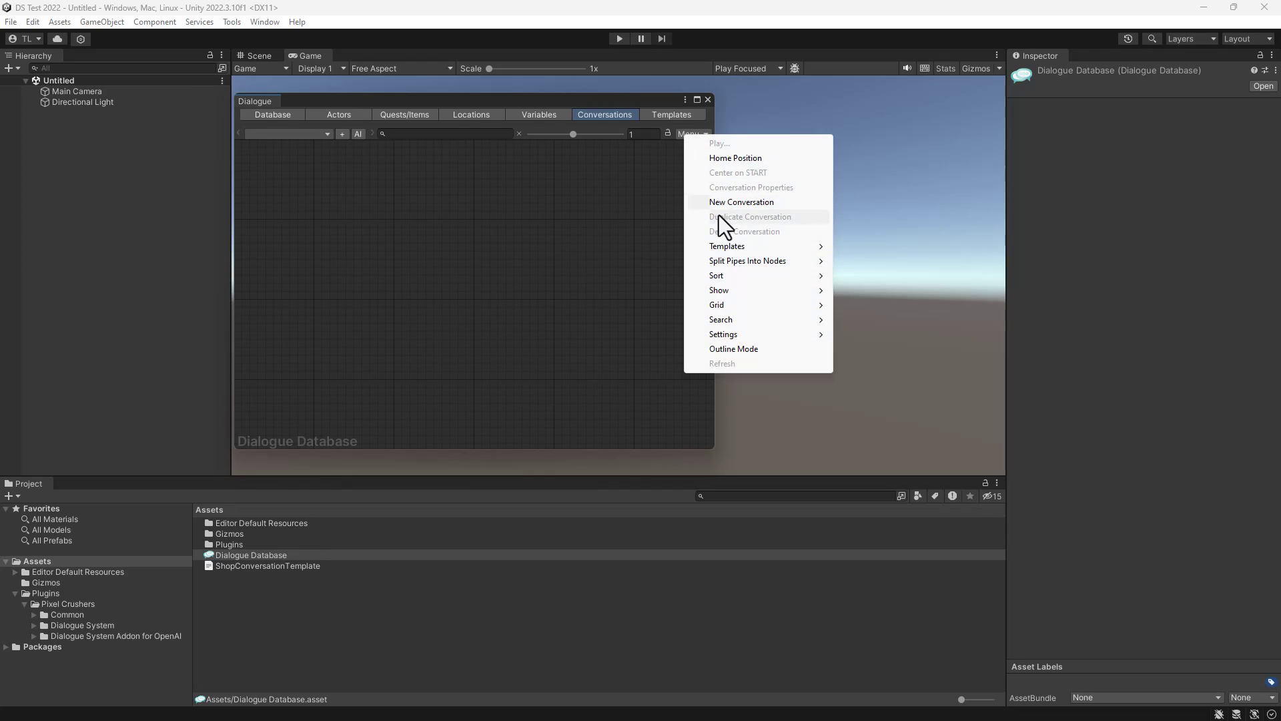
pyautogui.moveTo(727, 246)
pyautogui.moveTo(864, 246)
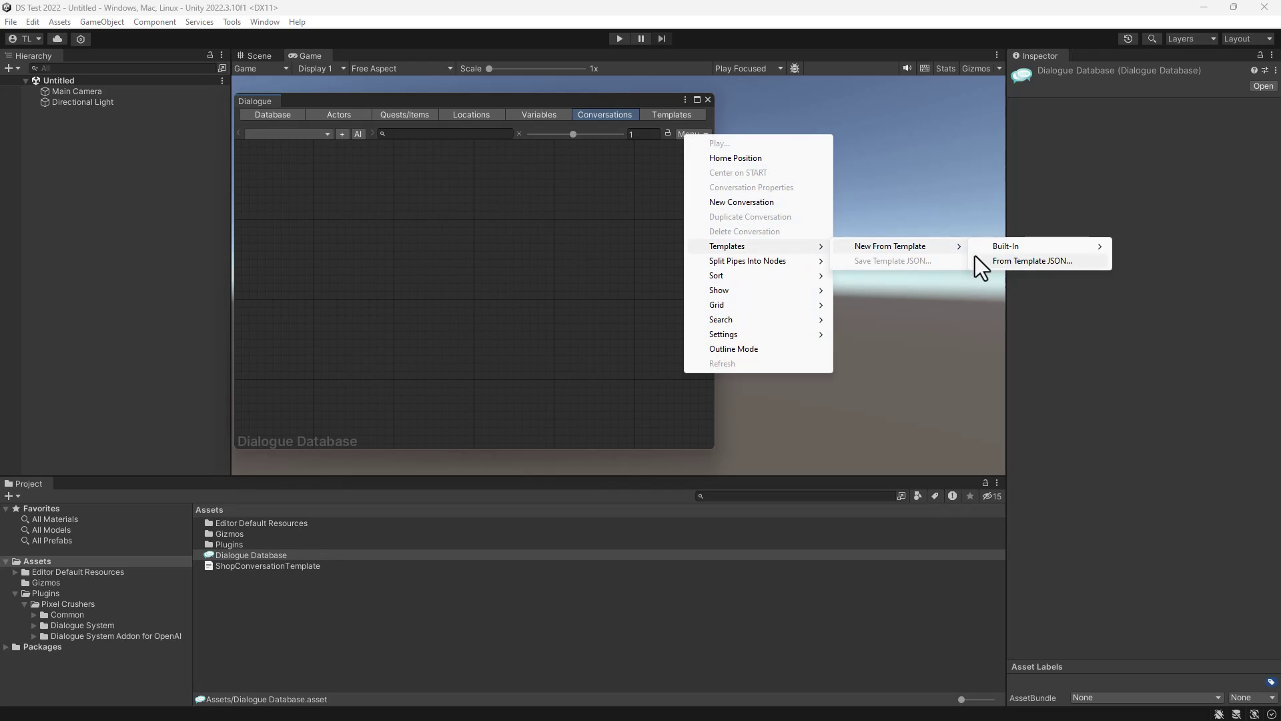
pyautogui.click(1001, 261)
pyautogui.click(267, 200)
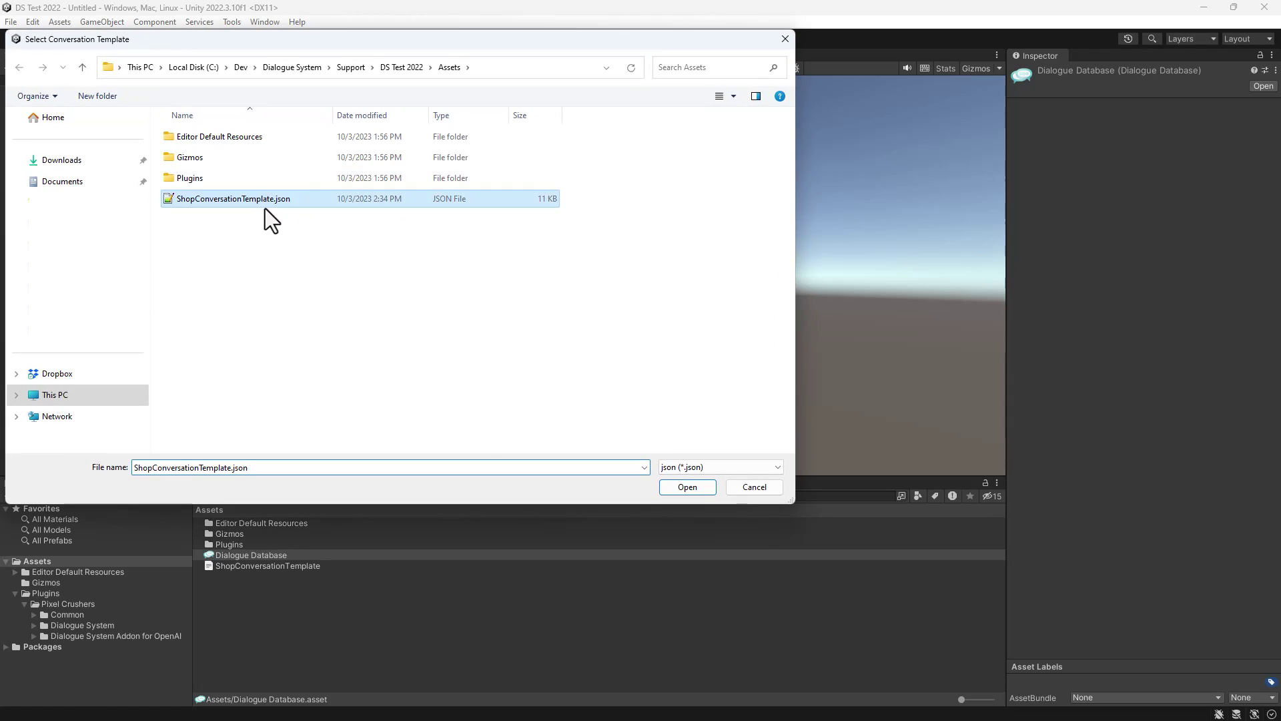
pyautogui.doubleClick(265, 205)
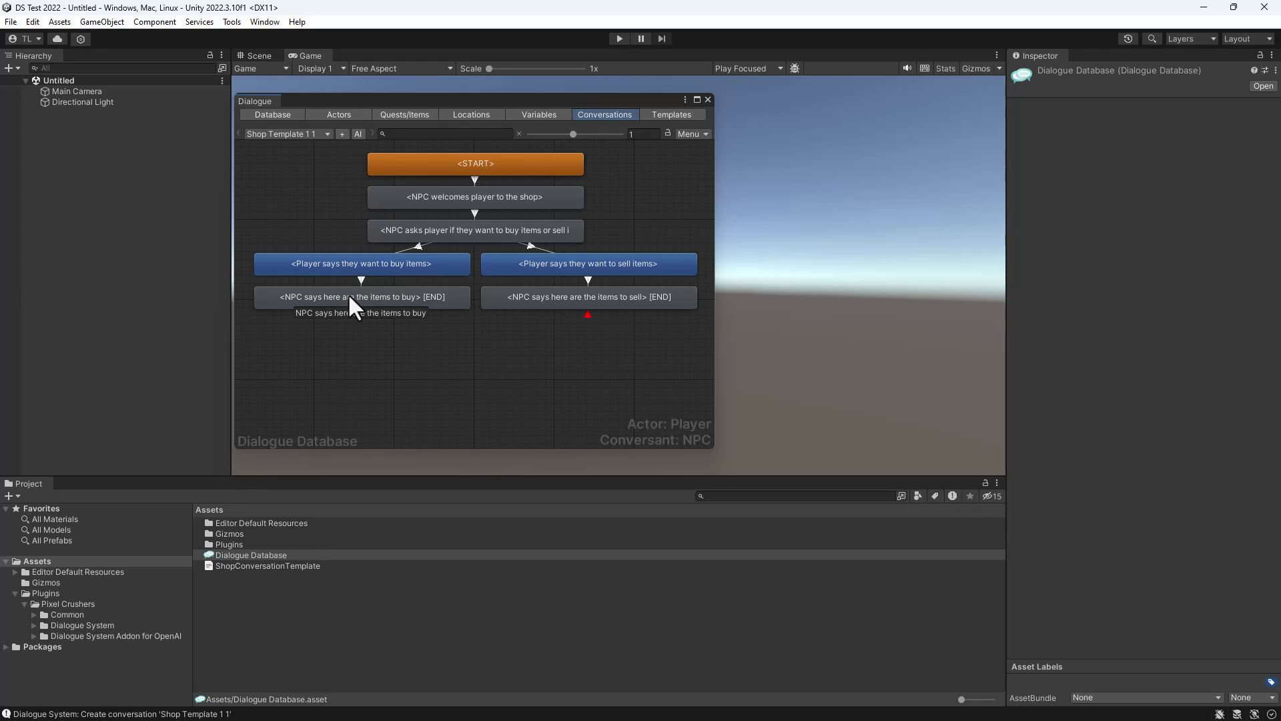
# - Check the database's actors, title the new conversation "Papadakis Shop" and set its conversant to Papadakis
pyautogui.click(482, 344)
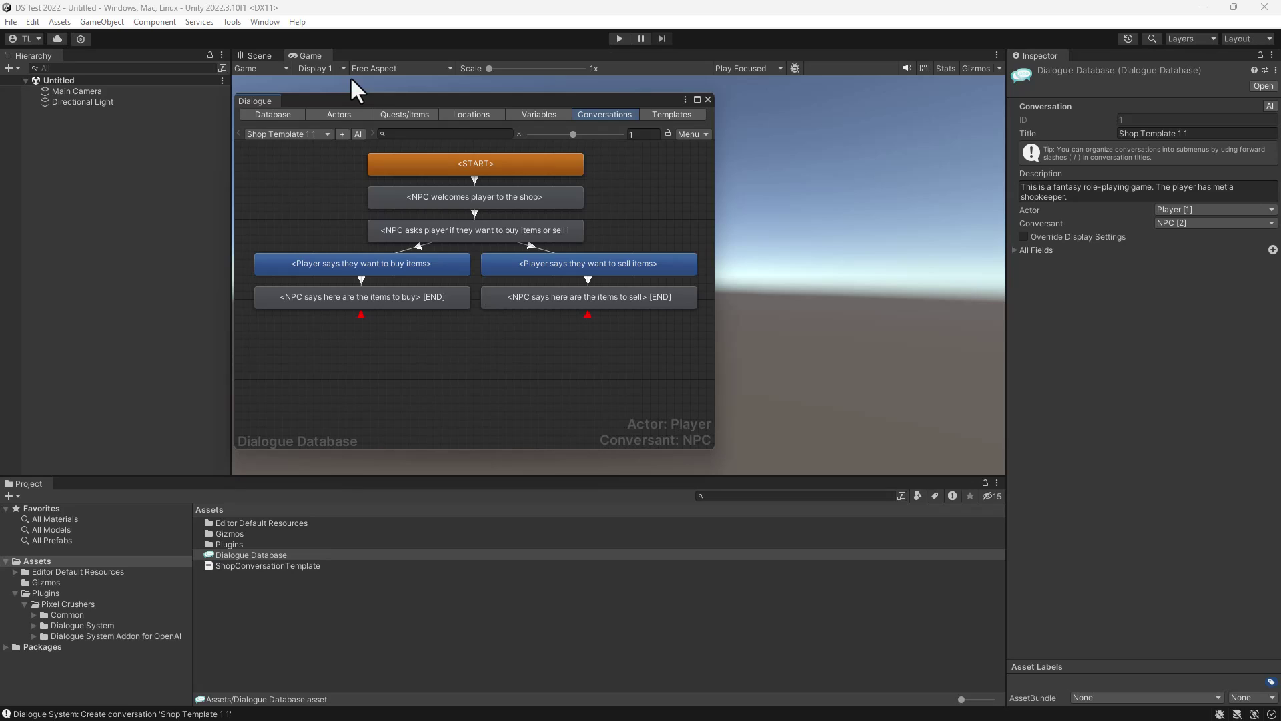
pyautogui.click(319, 118)
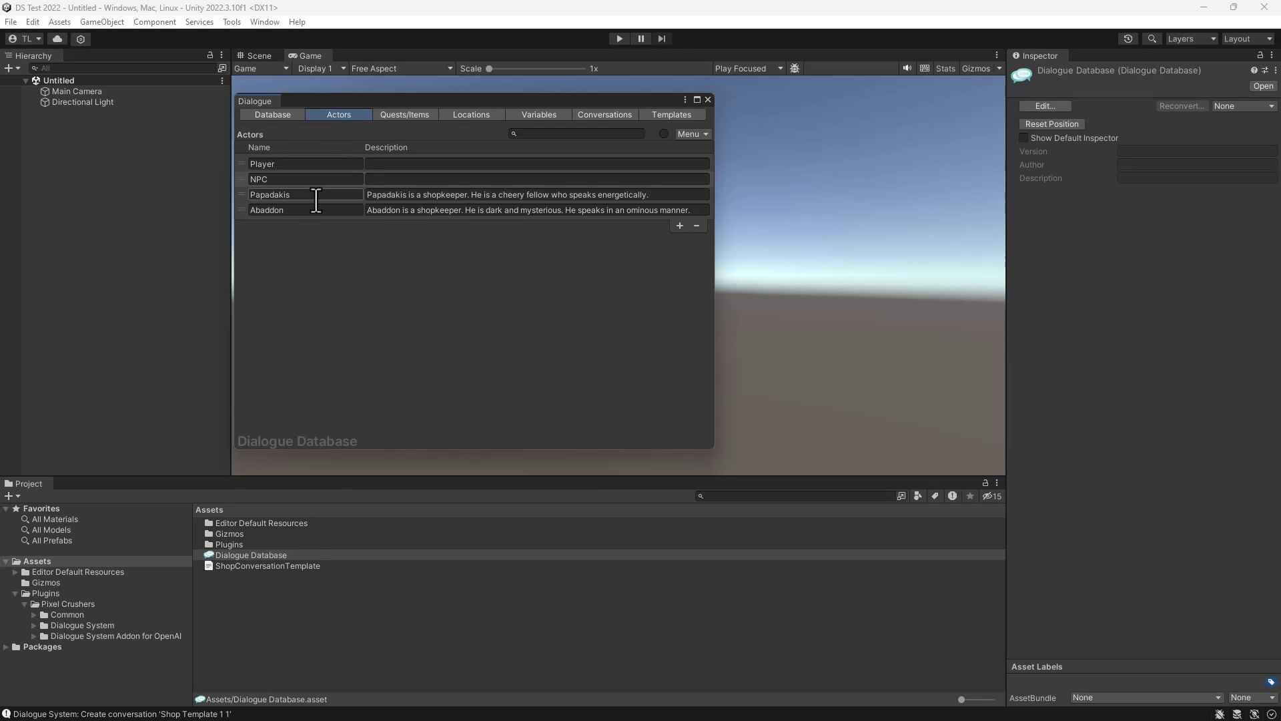
pyautogui.click(604, 114)
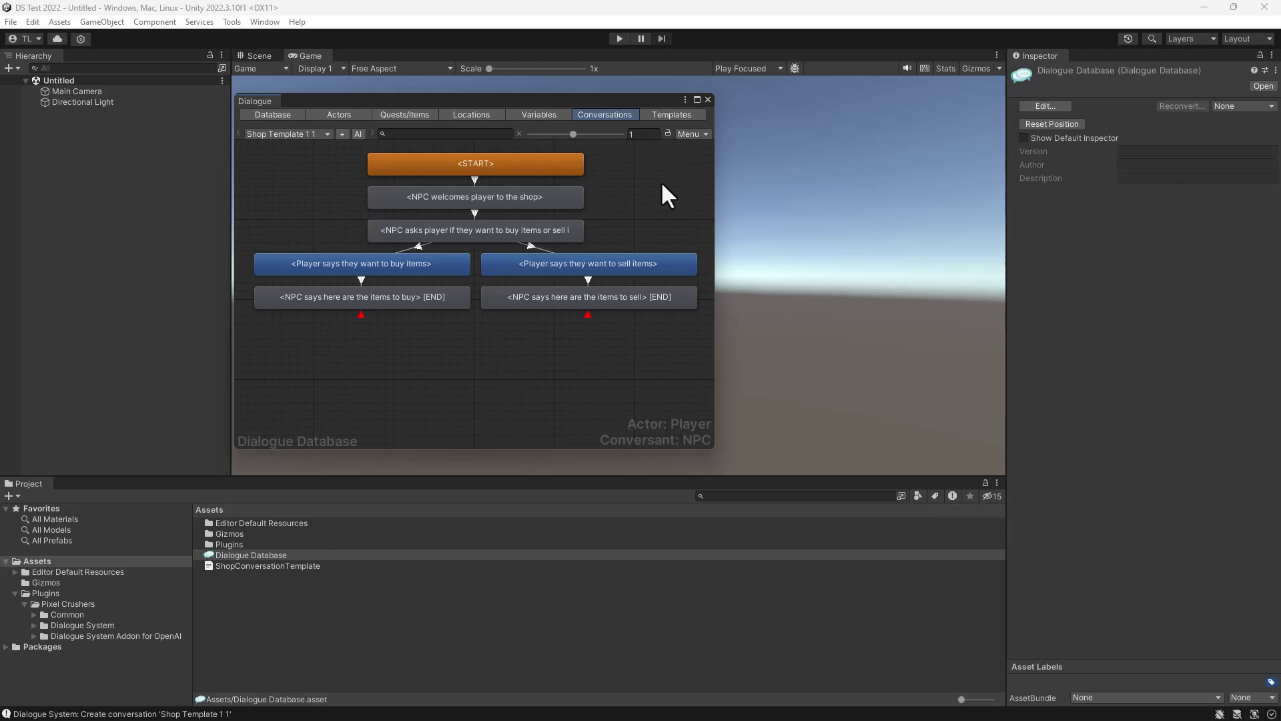
pyautogui.click(1195, 138)
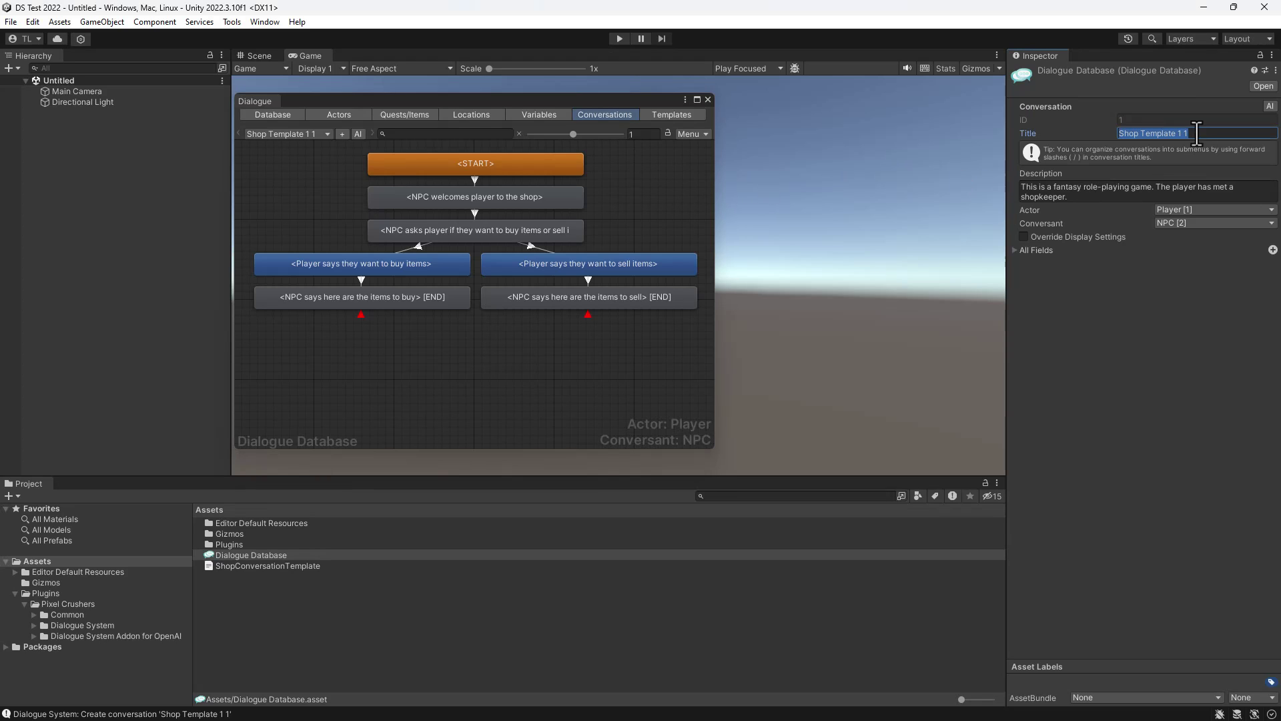
pyautogui.write('Papadakis Shop')
pyautogui.click(1182, 224)
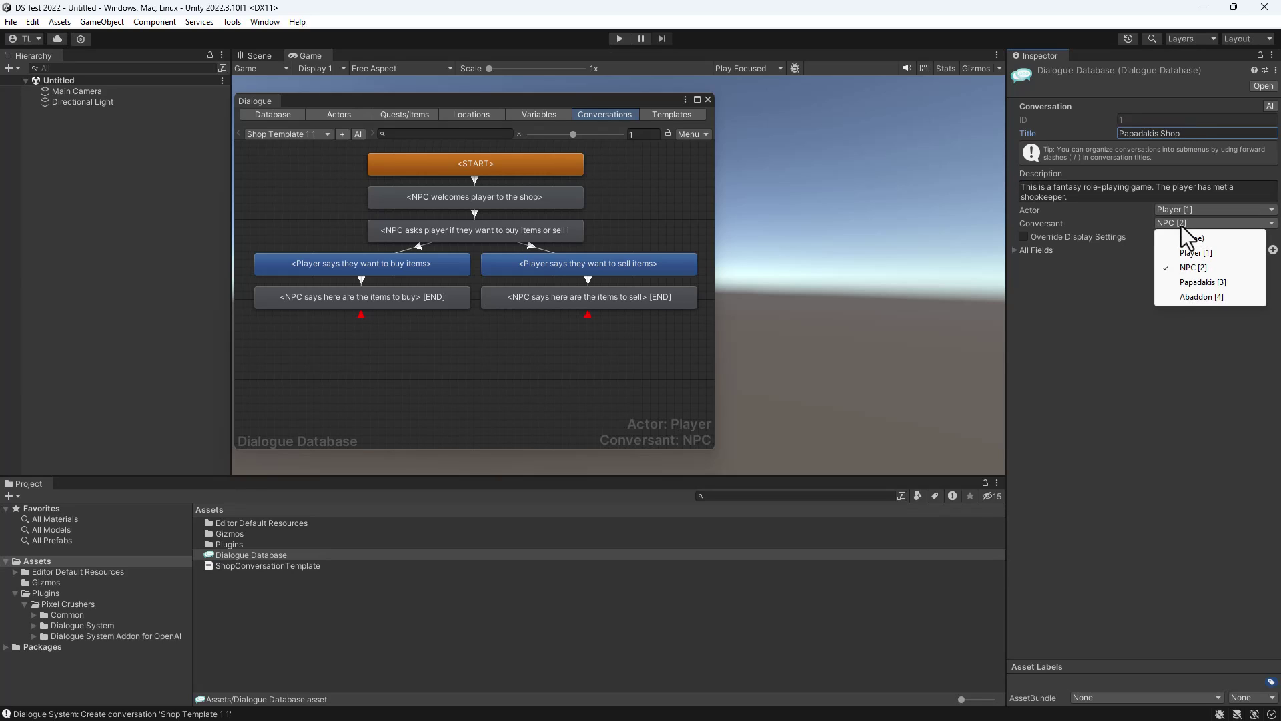
pyautogui.click(1192, 280)
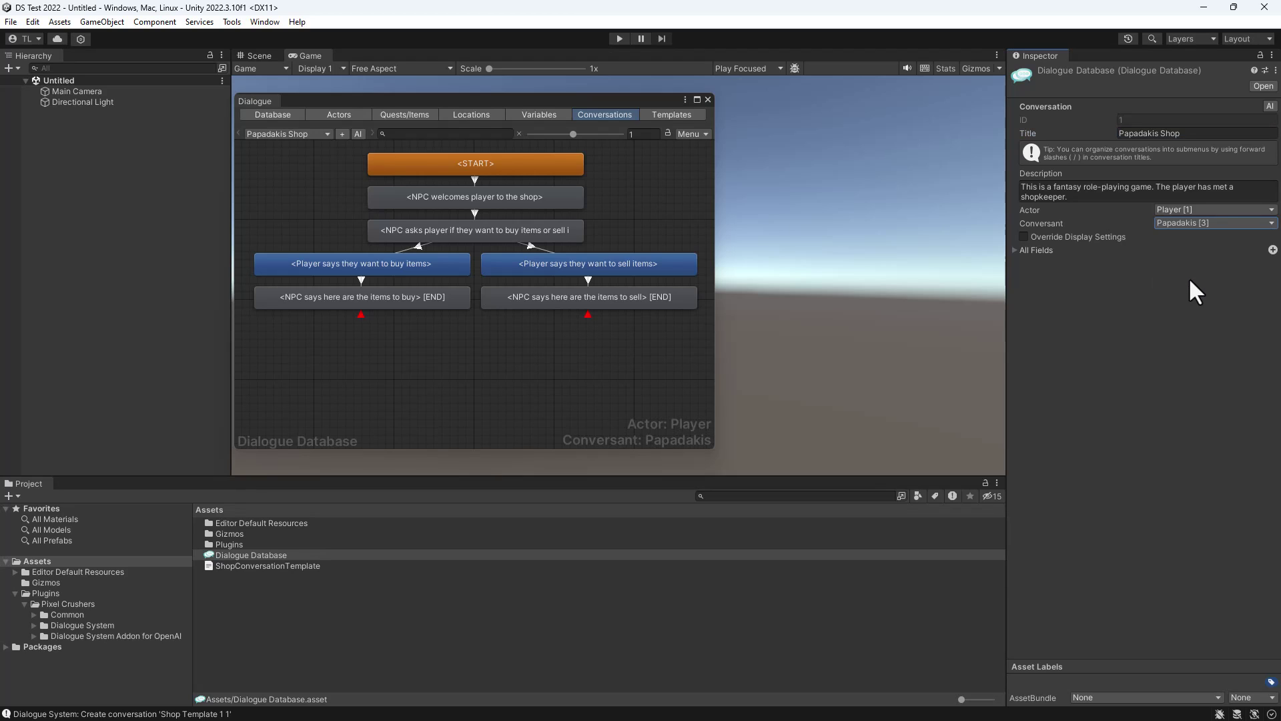
# - Generate AI branching dialogue for the Papadakis Shop conversation, with the AI window placed beside the conversation graph
pyautogui.click(1270, 107)
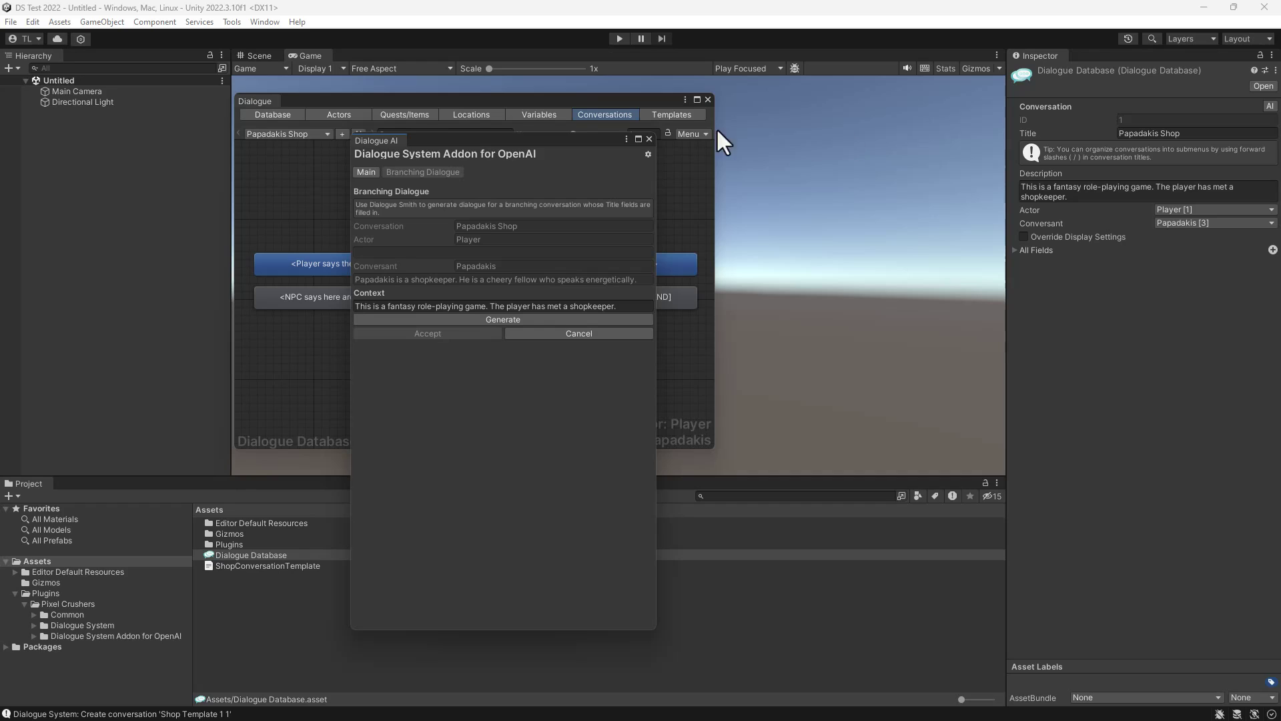
pyautogui.moveTo(522, 142); pyautogui.dragTo(886, 101)
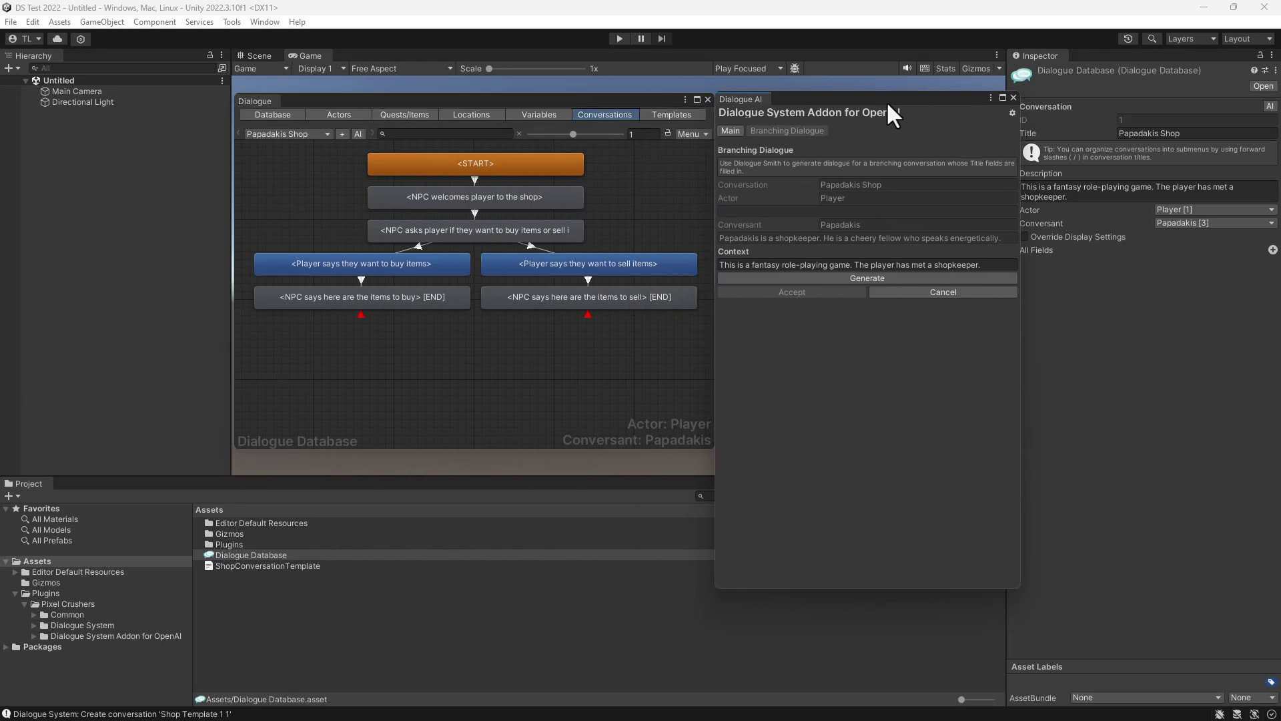
pyautogui.click(861, 278)
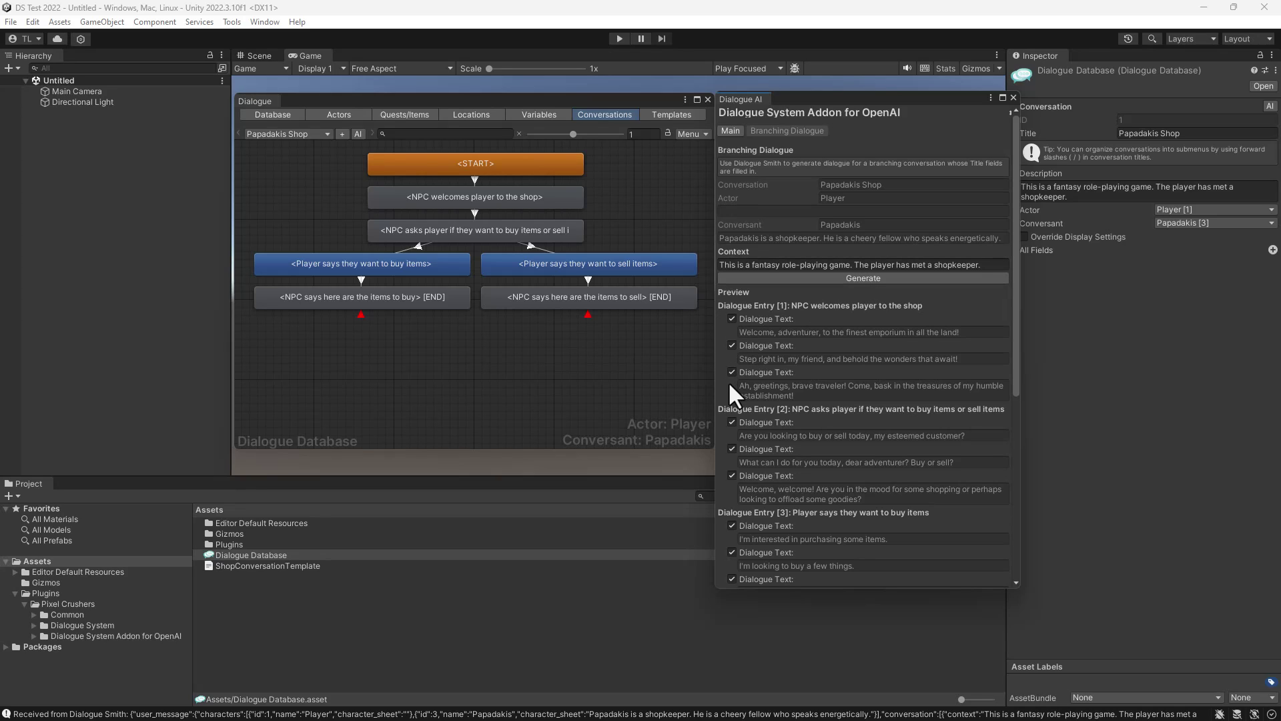
# - Keep only "Step right in, my friend..." for dialogue entry 1 and "What can I do for you today..." for entry 2
pyautogui.click(732, 319)
pyautogui.click(730, 423)
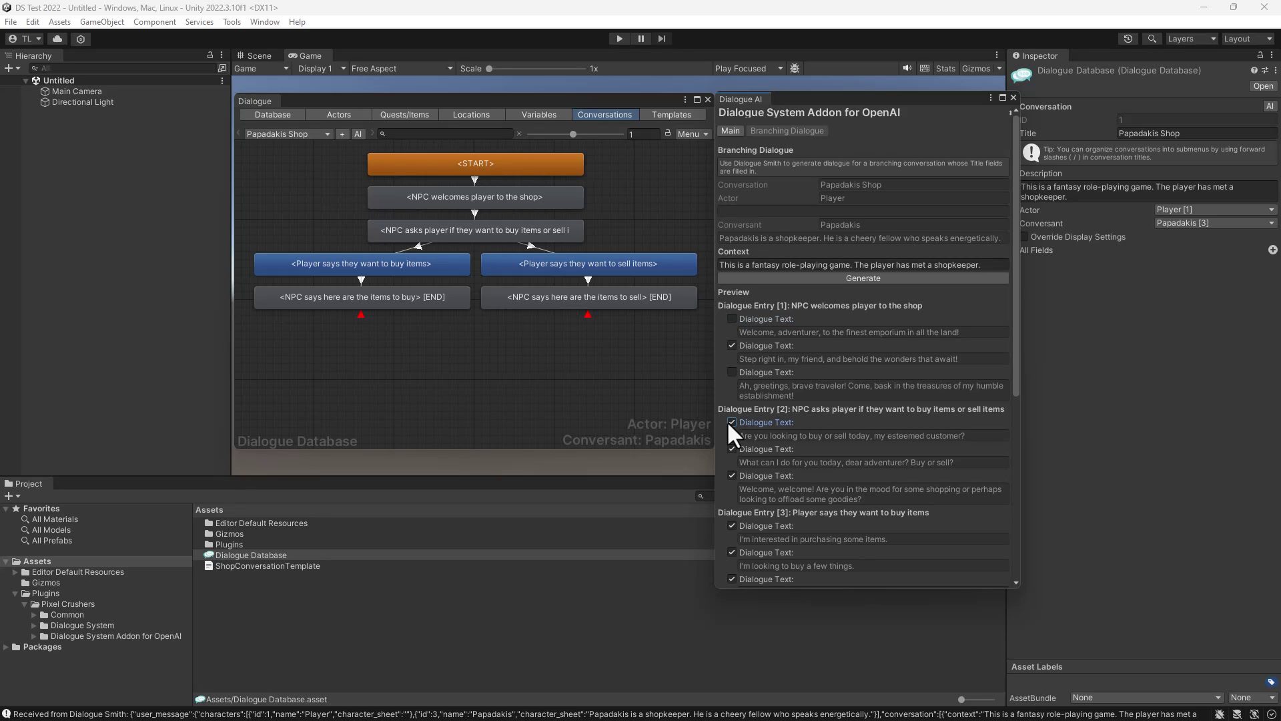
pyautogui.click(732, 476)
# - Keep only the second variant for entry 3, the first for entries 4 and 5, and the third for entry 6, and accept the dialogue
pyautogui.moveTo(1016, 367); pyautogui.dragTo(991, 543)
pyautogui.click(732, 259)
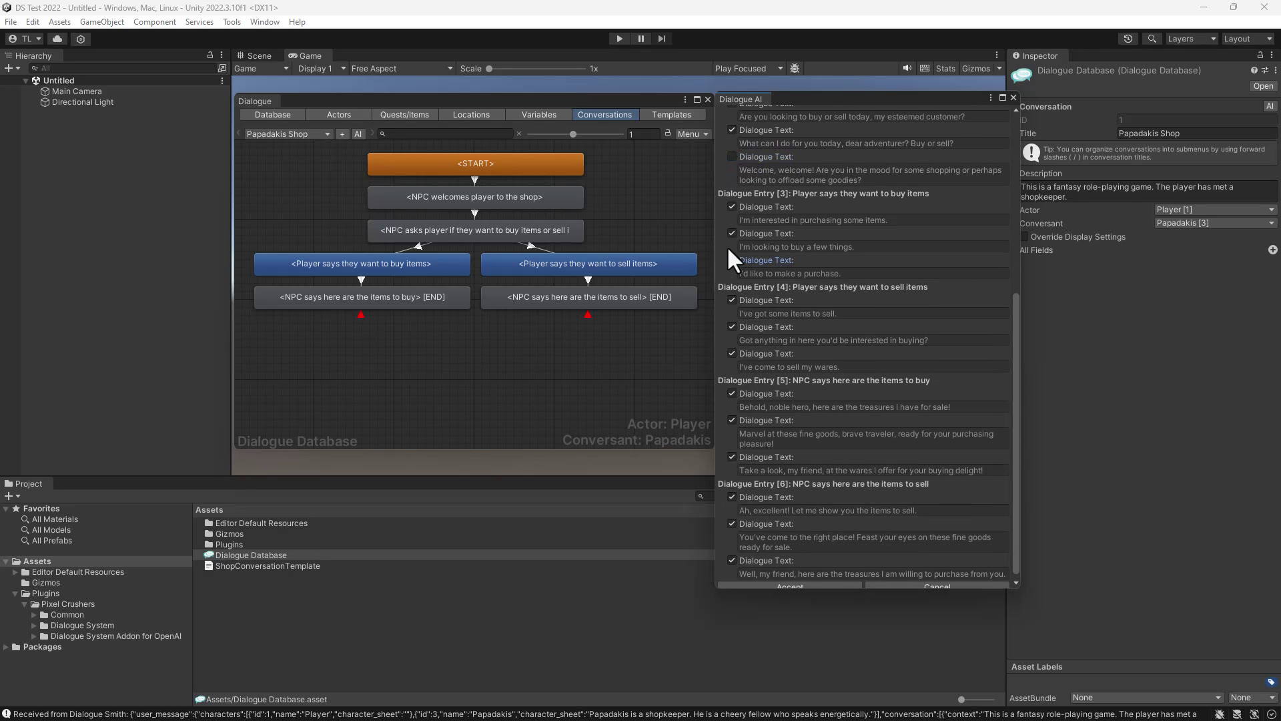
pyautogui.click(732, 206)
pyautogui.click(732, 326)
pyautogui.click(732, 420)
pyautogui.scroll(-1, 1017, 554)
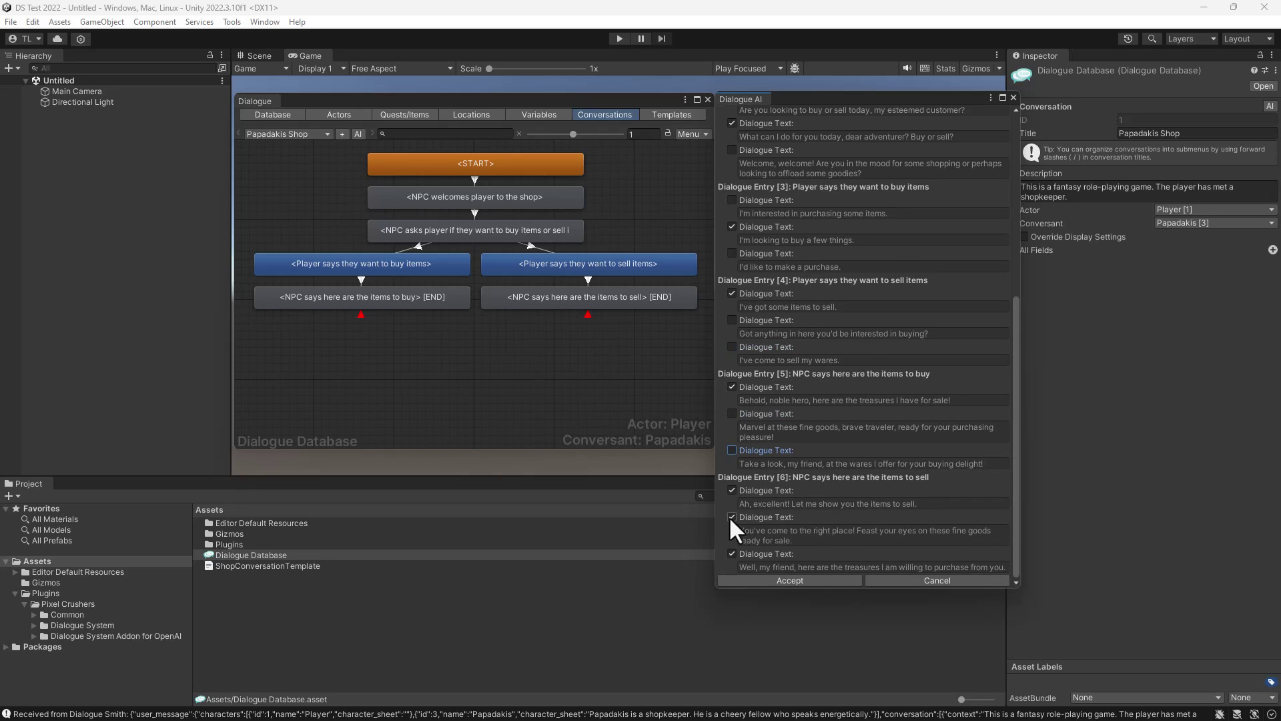
pyautogui.click(807, 578)
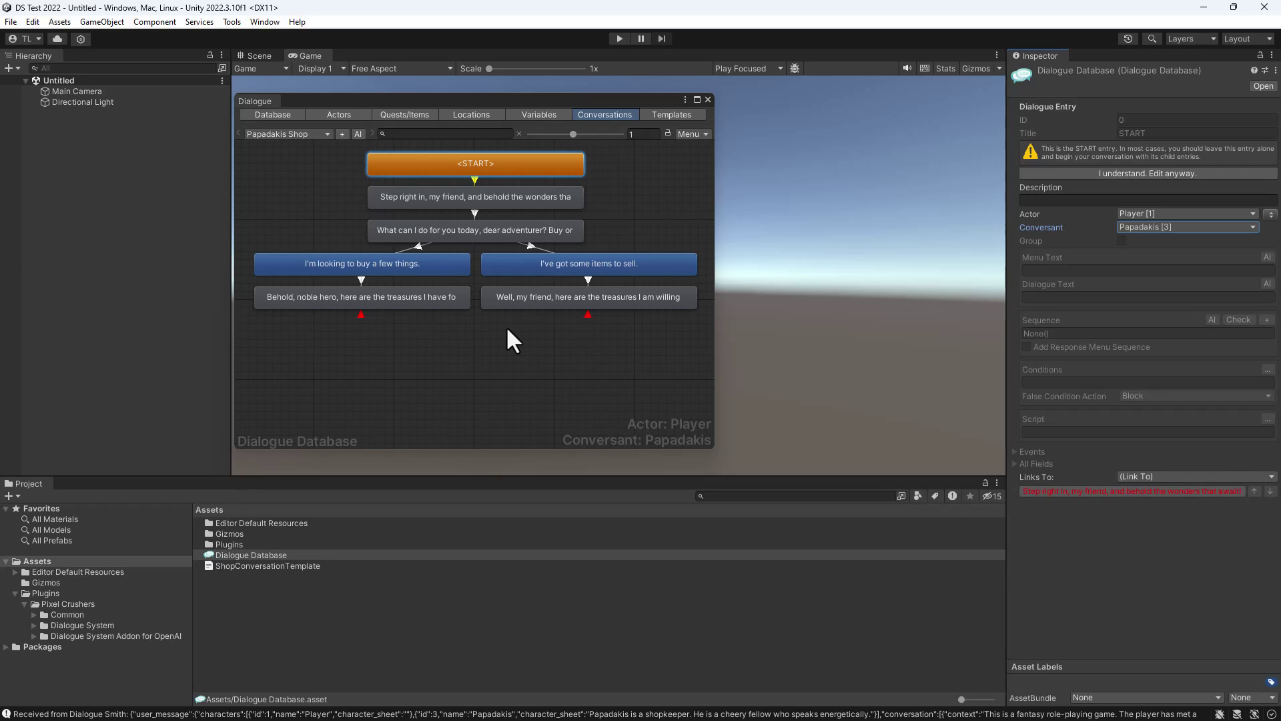
# - Play through the Papadakis Shop conversation, choosing "I'm looking to buy a few things.", and finish the preview
pyautogui.click(693, 133)
pyautogui.click(714, 138)
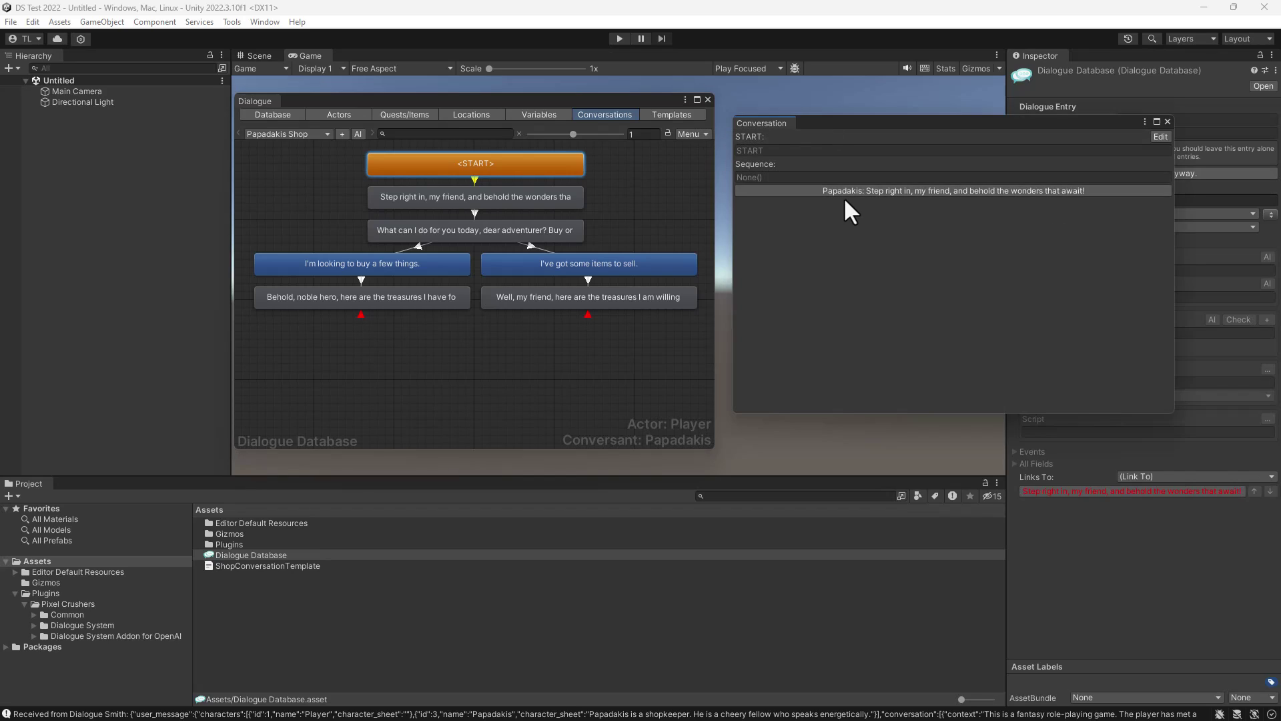
pyautogui.click(846, 190)
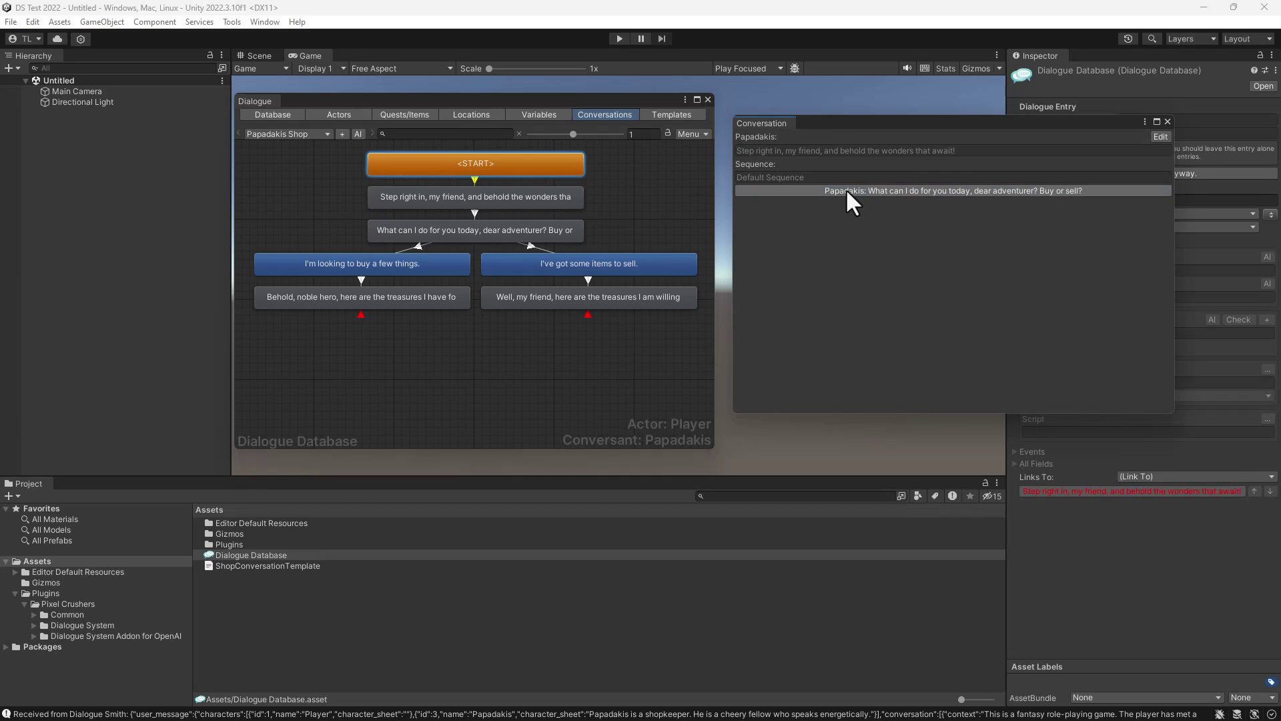
pyautogui.click(778, 190)
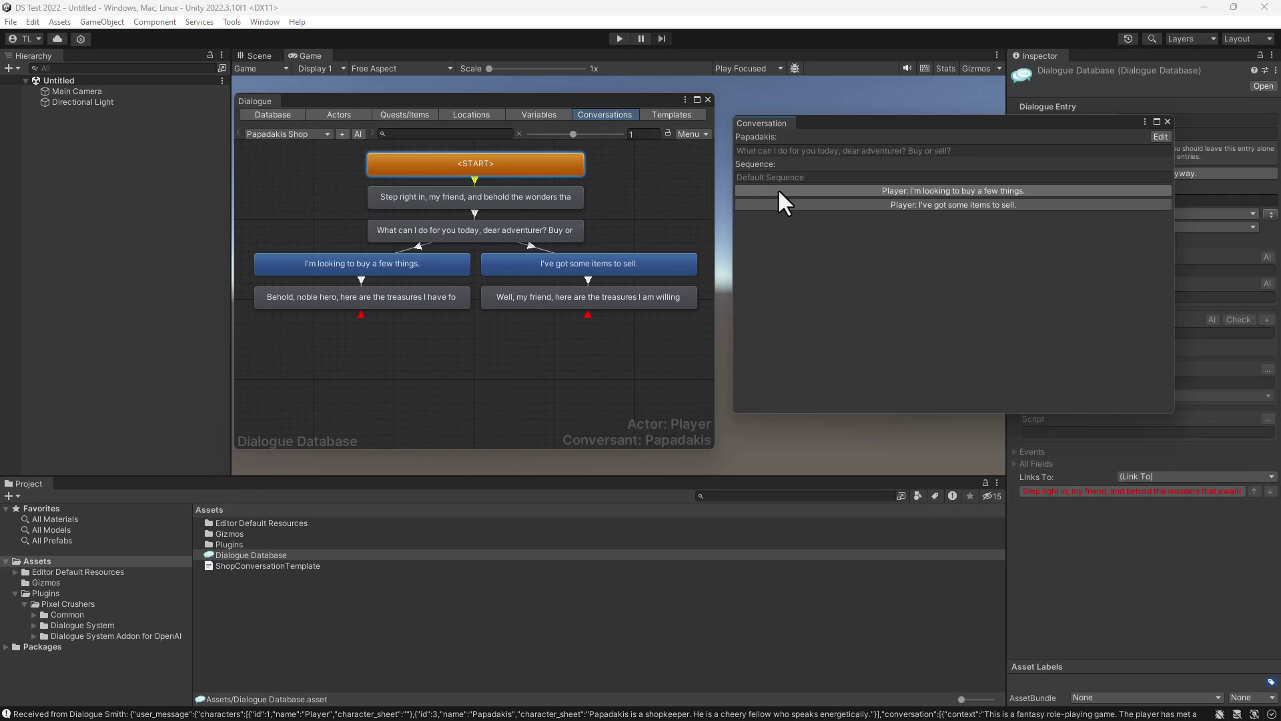
pyautogui.click(778, 191)
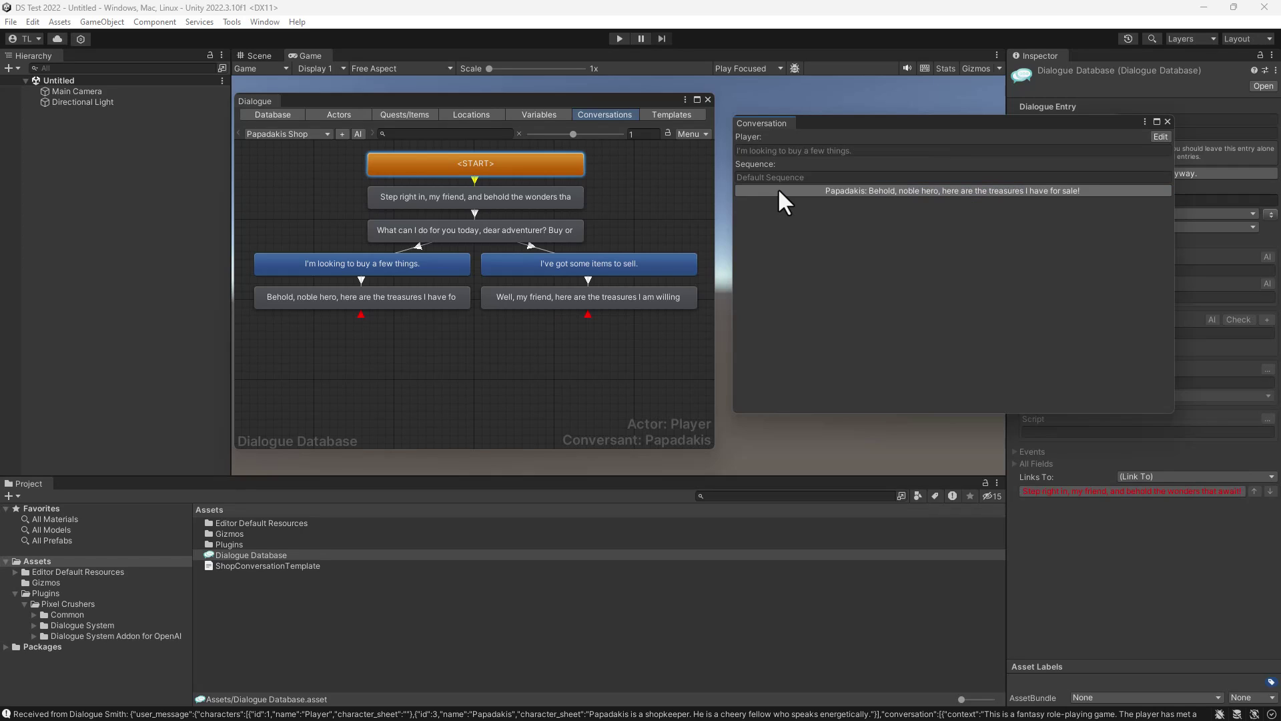
pyautogui.click(778, 189)
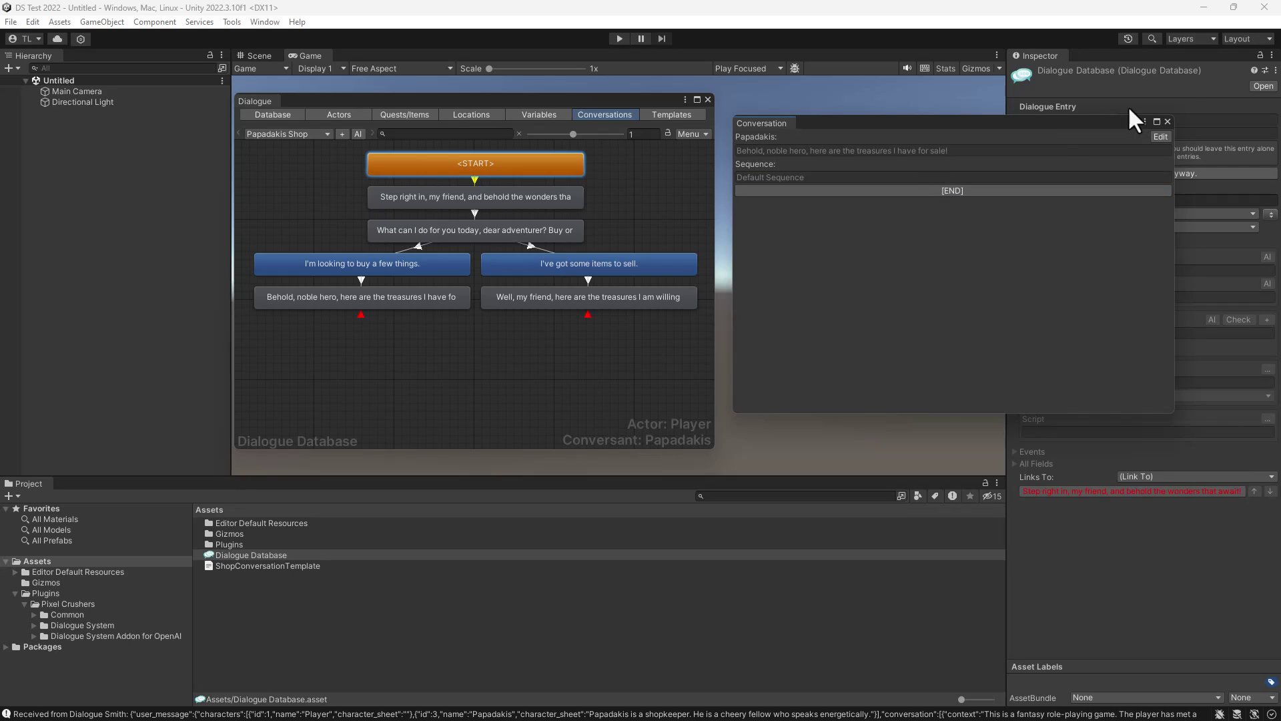
pyautogui.click(1131, 190)
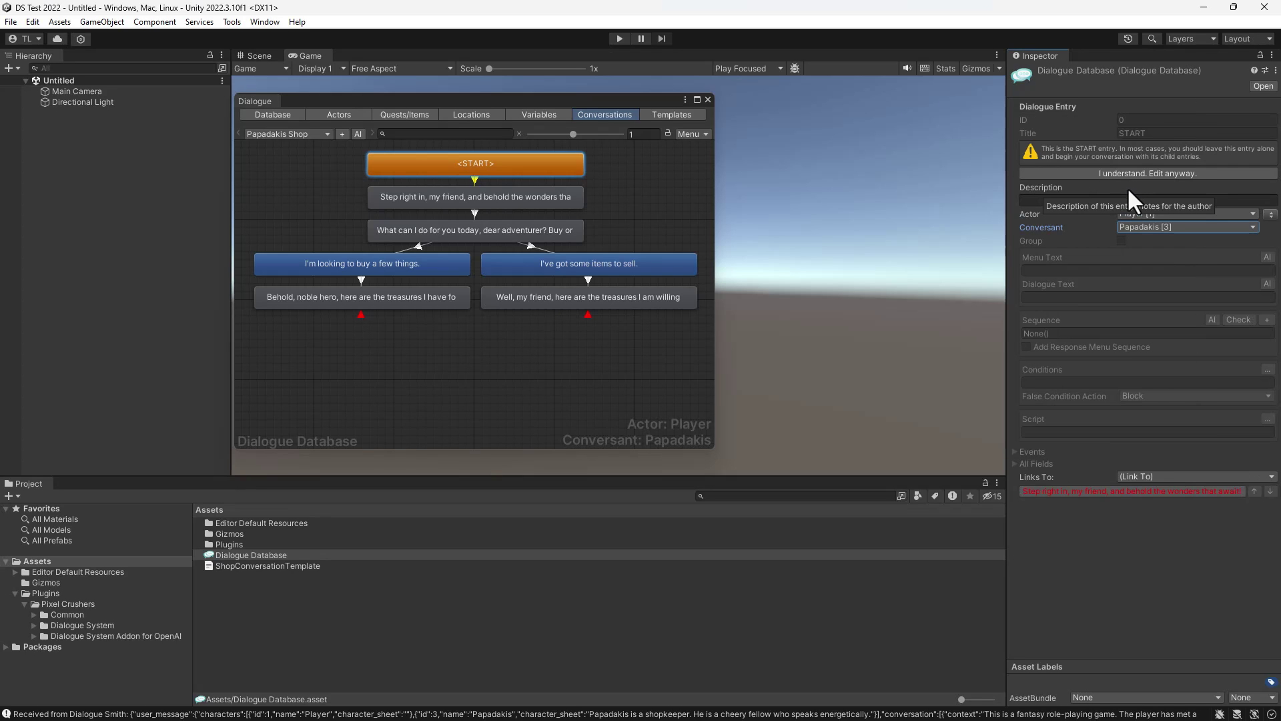
# - Add a second conversation based on the template file ShopConversationTemplate.json
pyautogui.click(684, 135)
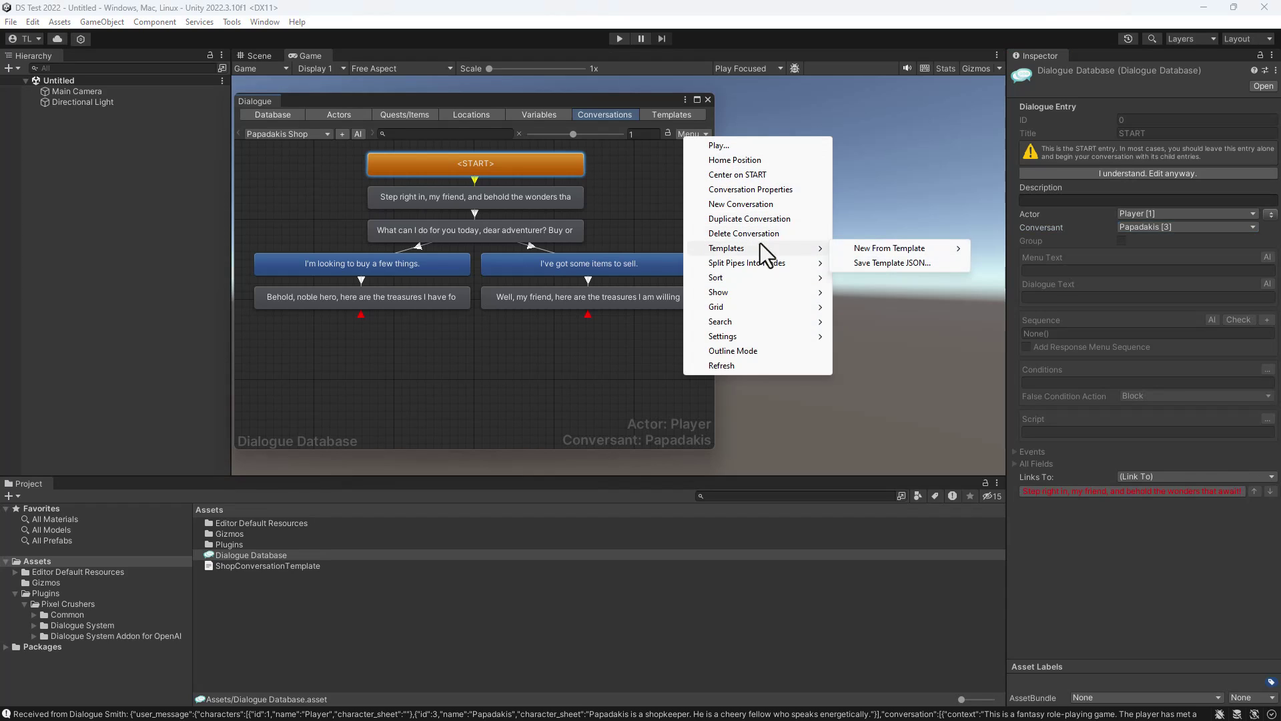
pyautogui.moveTo(813, 248)
pyautogui.moveTo(870, 251)
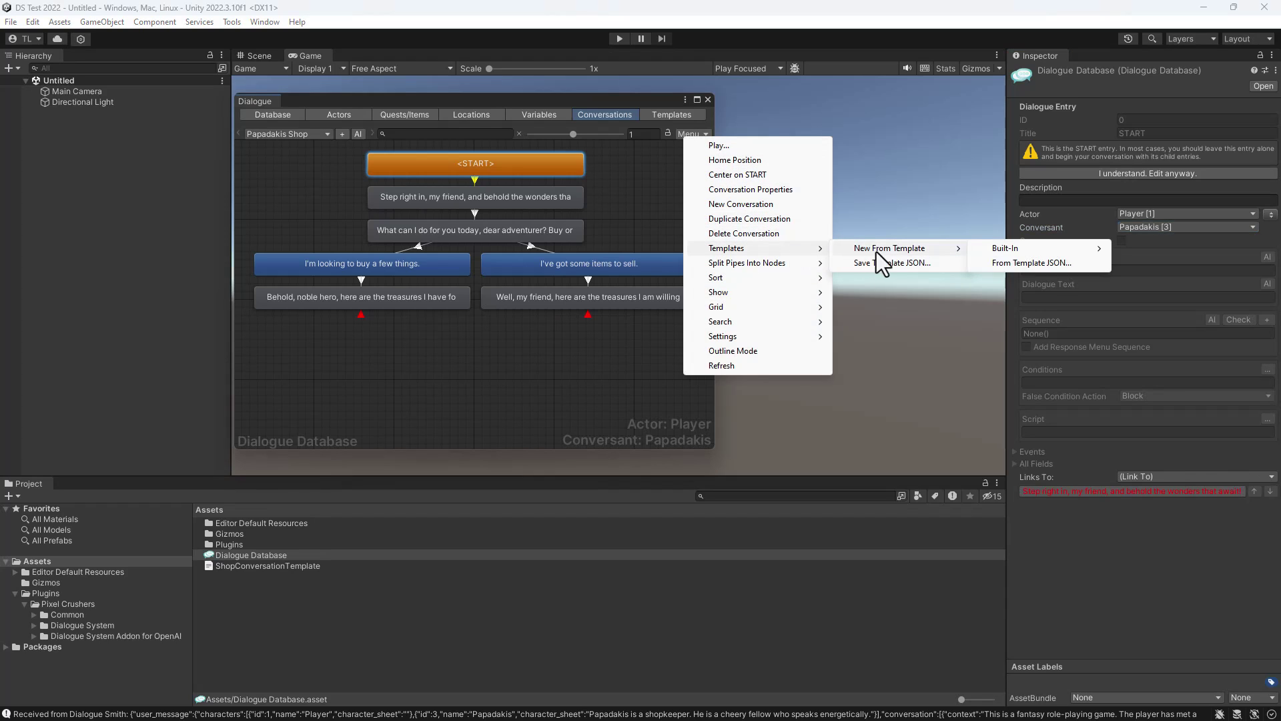
pyautogui.click(1027, 259)
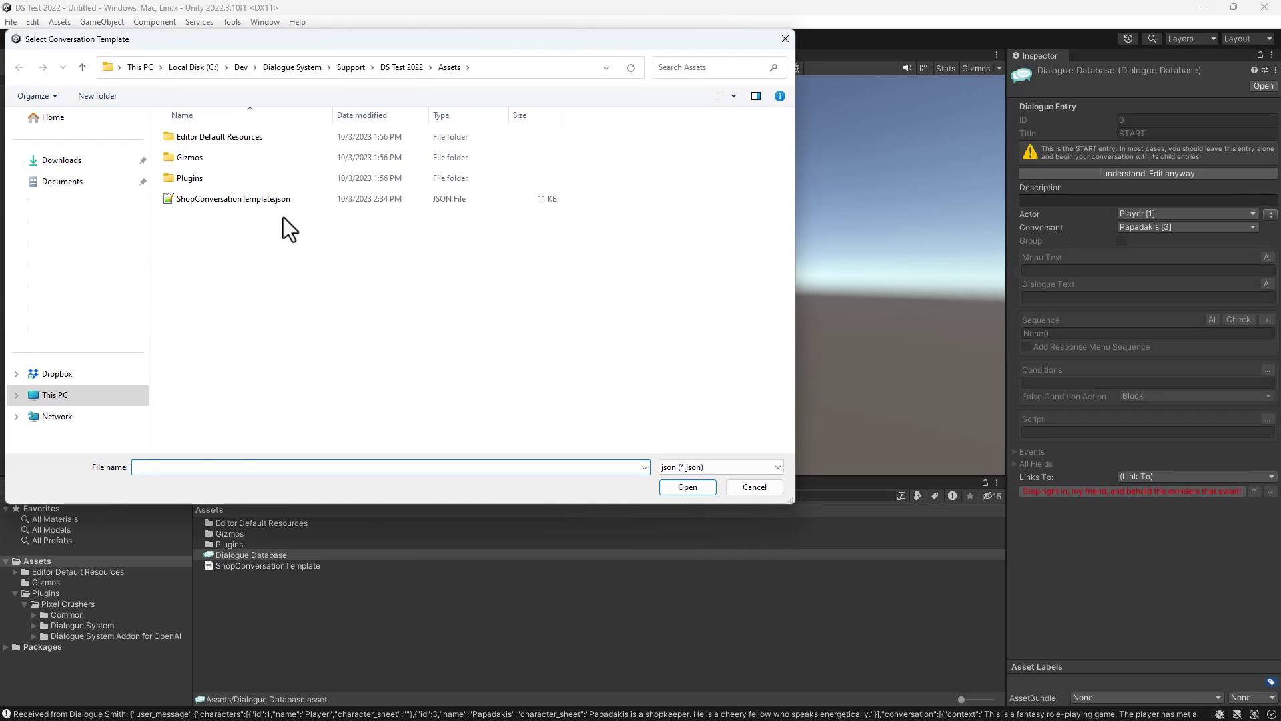
pyautogui.doubleClick(258, 205)
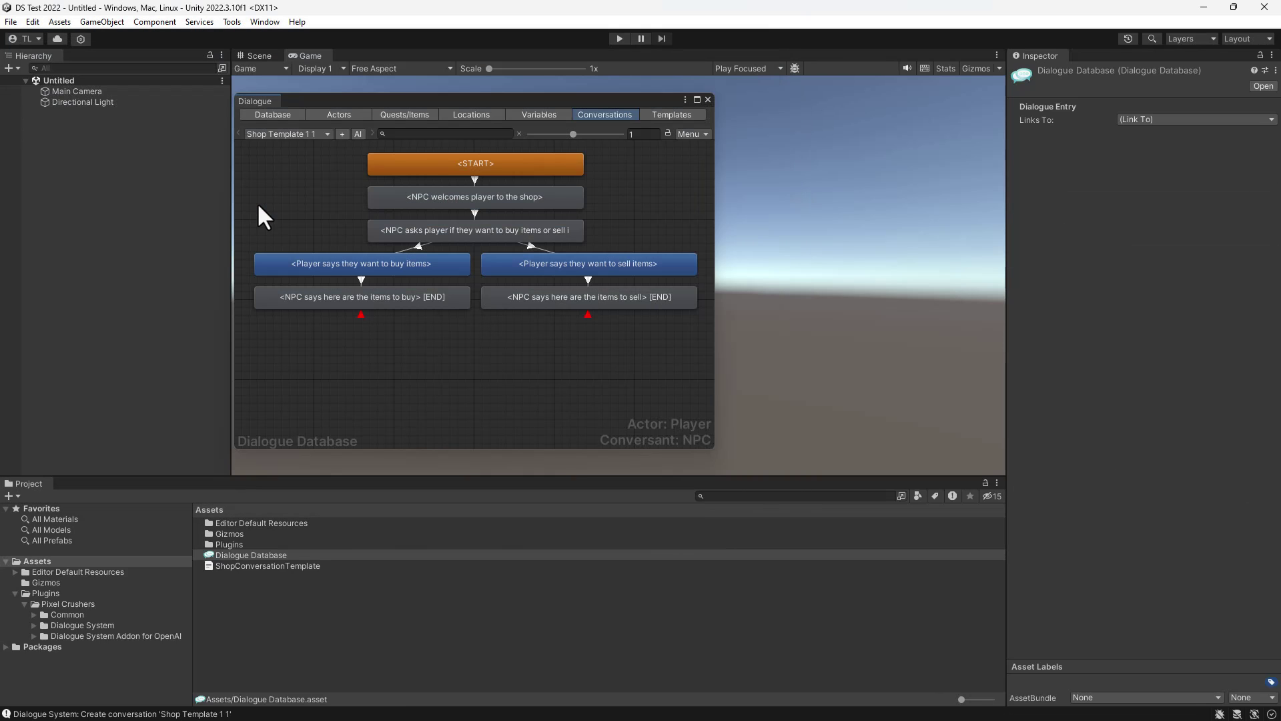
# - Set the second conversation's conversant to Abaddon and its title to "Abaddon Shop"
pyautogui.click(633, 194)
pyautogui.click(1179, 224)
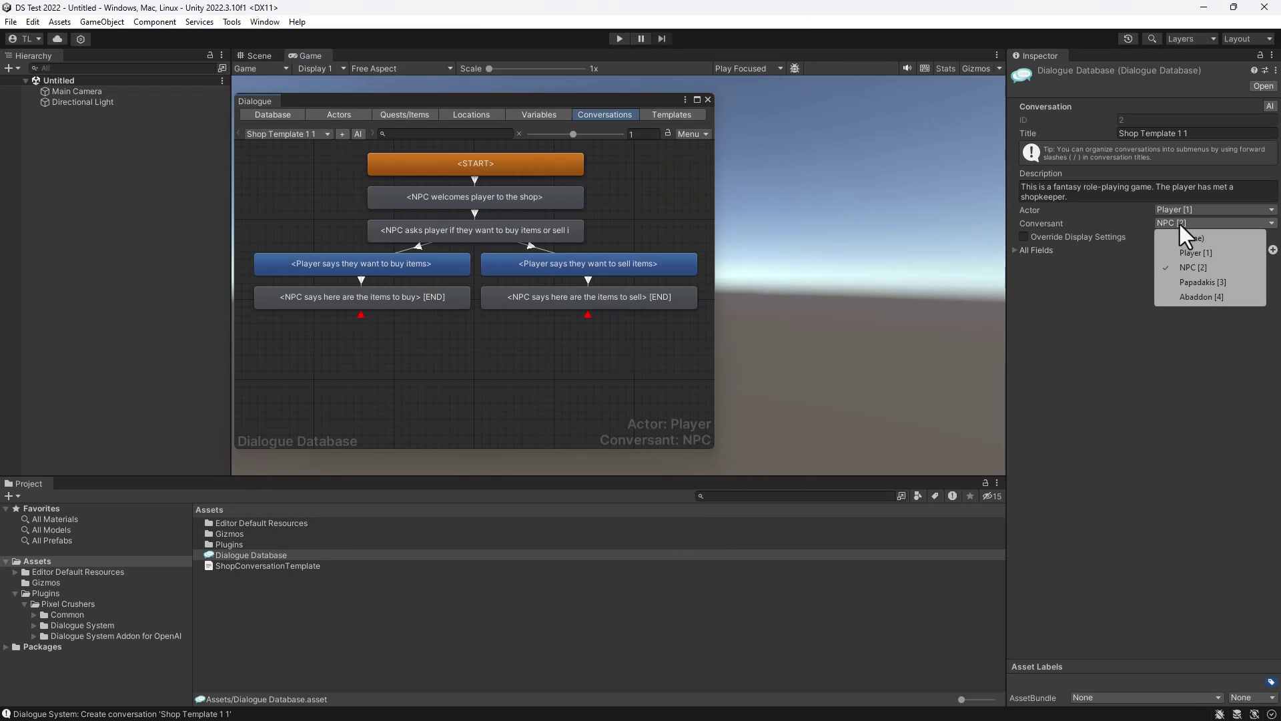
pyautogui.click(1199, 299)
pyautogui.click(1202, 134)
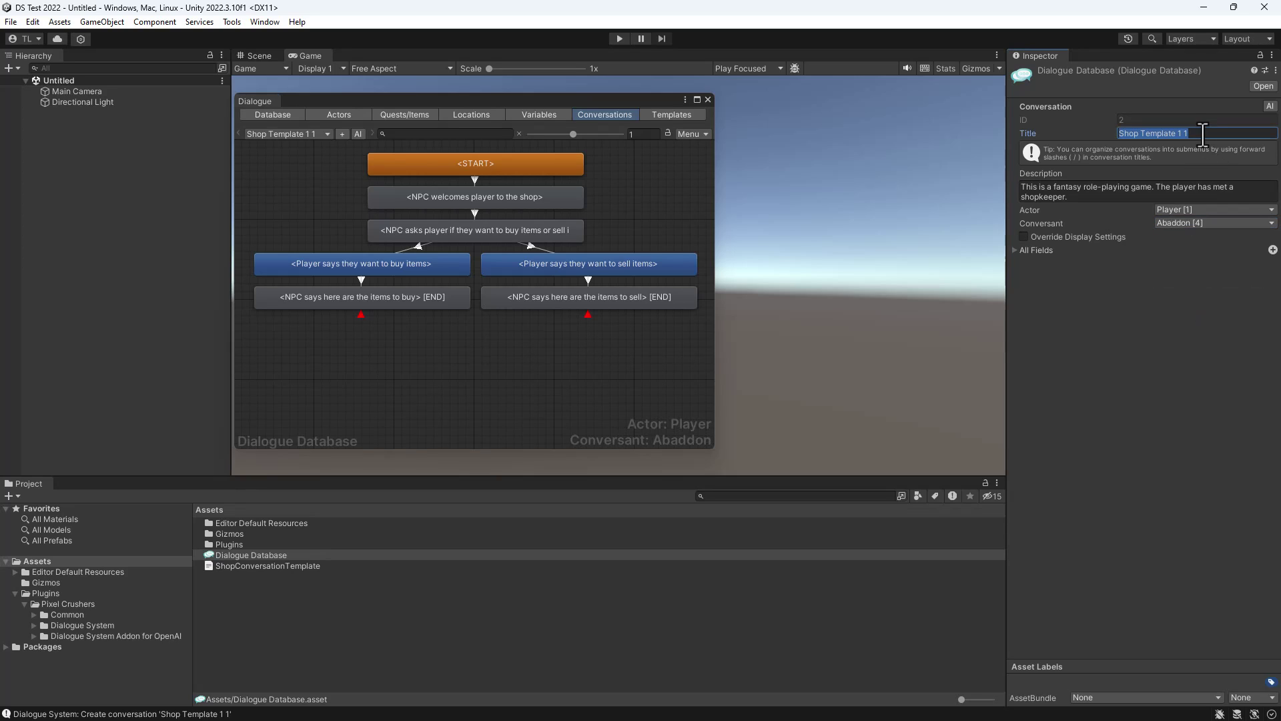
pyautogui.write('Abaddon Shop')
# - Generate AI branching dialogue for Abaddon Shop and keep only the "forbidden relics" question for dialogue entry 2
pyautogui.click(1269, 107)
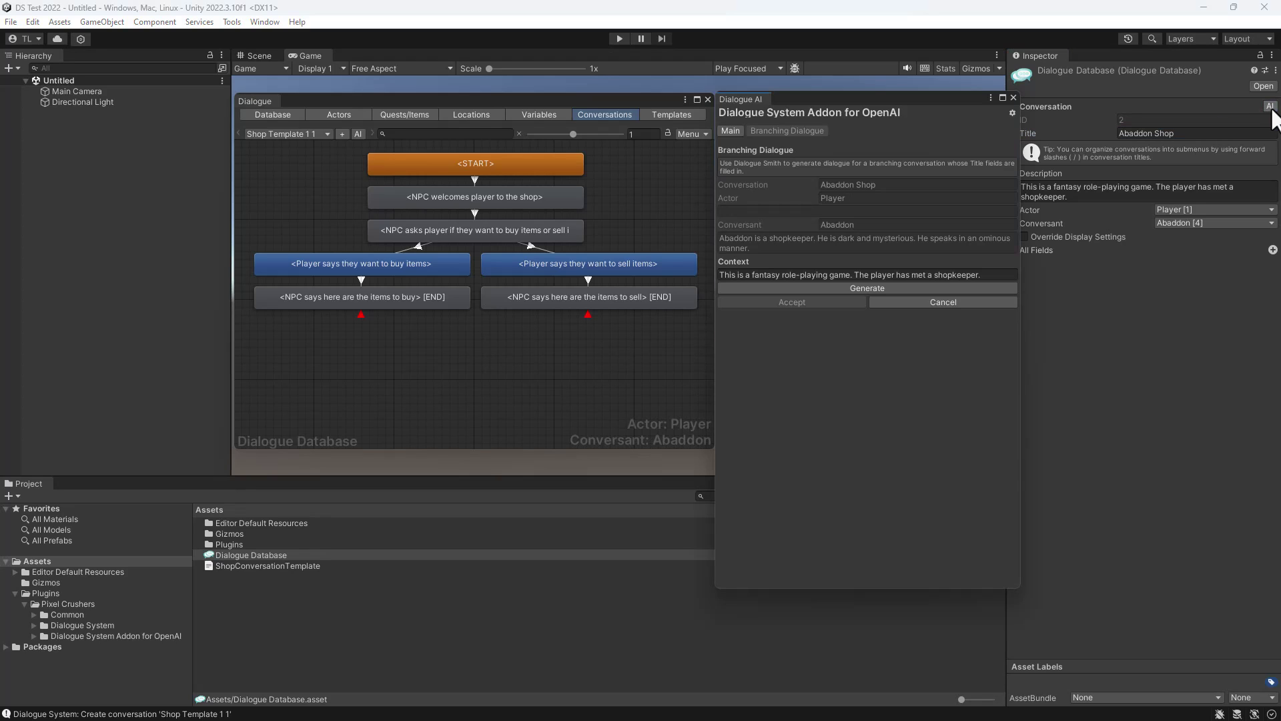
pyautogui.click(844, 288)
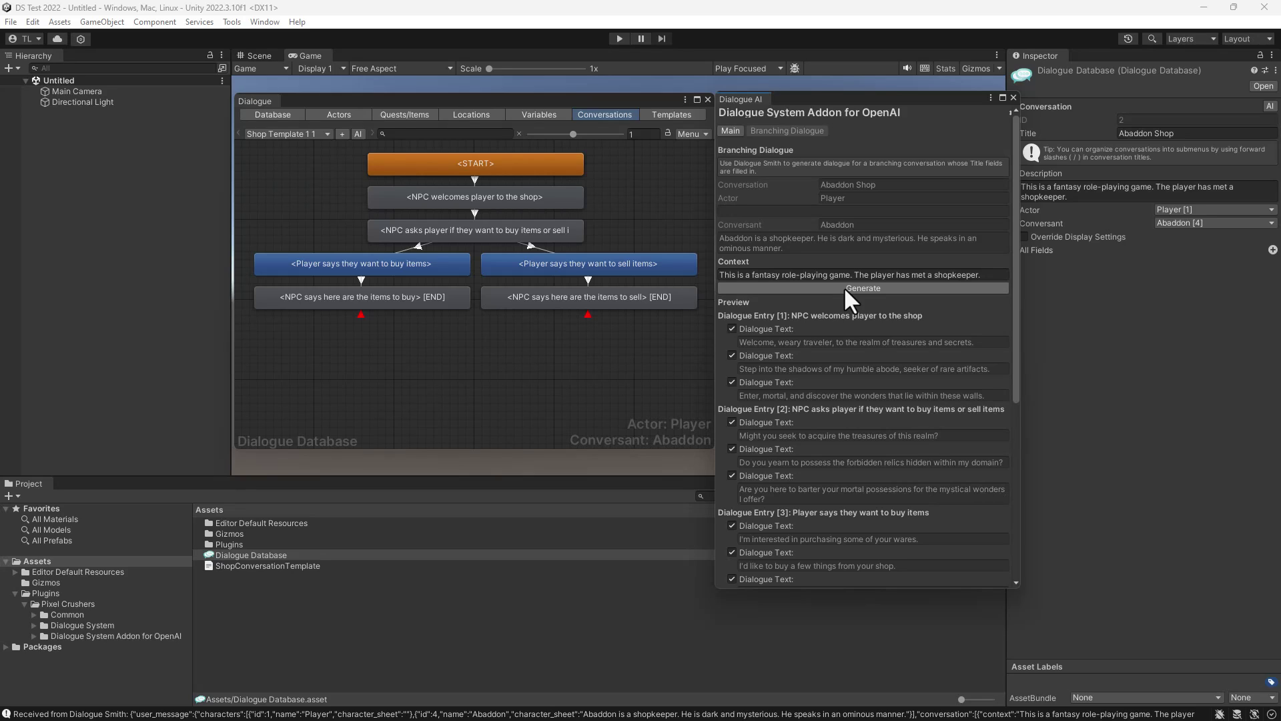
pyautogui.click(731, 475)
# - Keep only the first variant for entries 3 and 4, drop entry 5's first and entry 6's last variant, and accept the dialogue
pyautogui.moveTo(1012, 386); pyautogui.dragTo(998, 537)
pyautogui.click(731, 381)
pyautogui.click(731, 314)
pyautogui.click(732, 288)
pyautogui.click(731, 408)
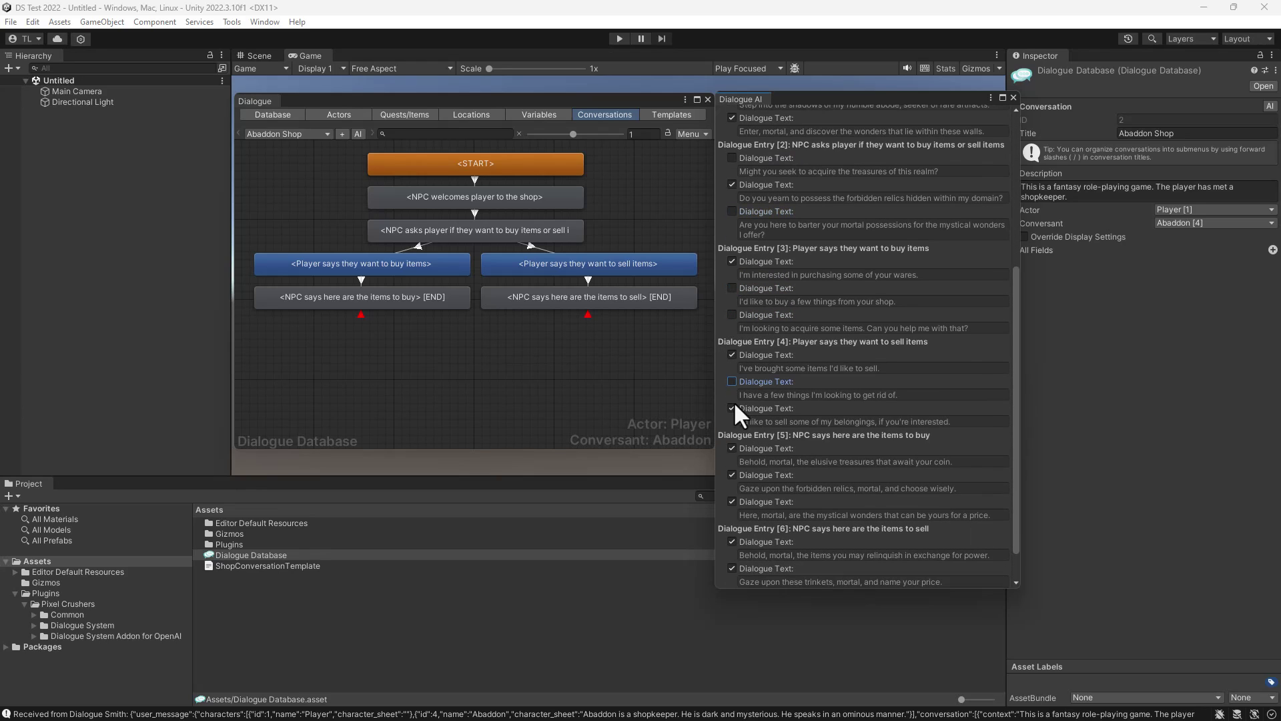
pyautogui.scroll(-1, 723, 437)
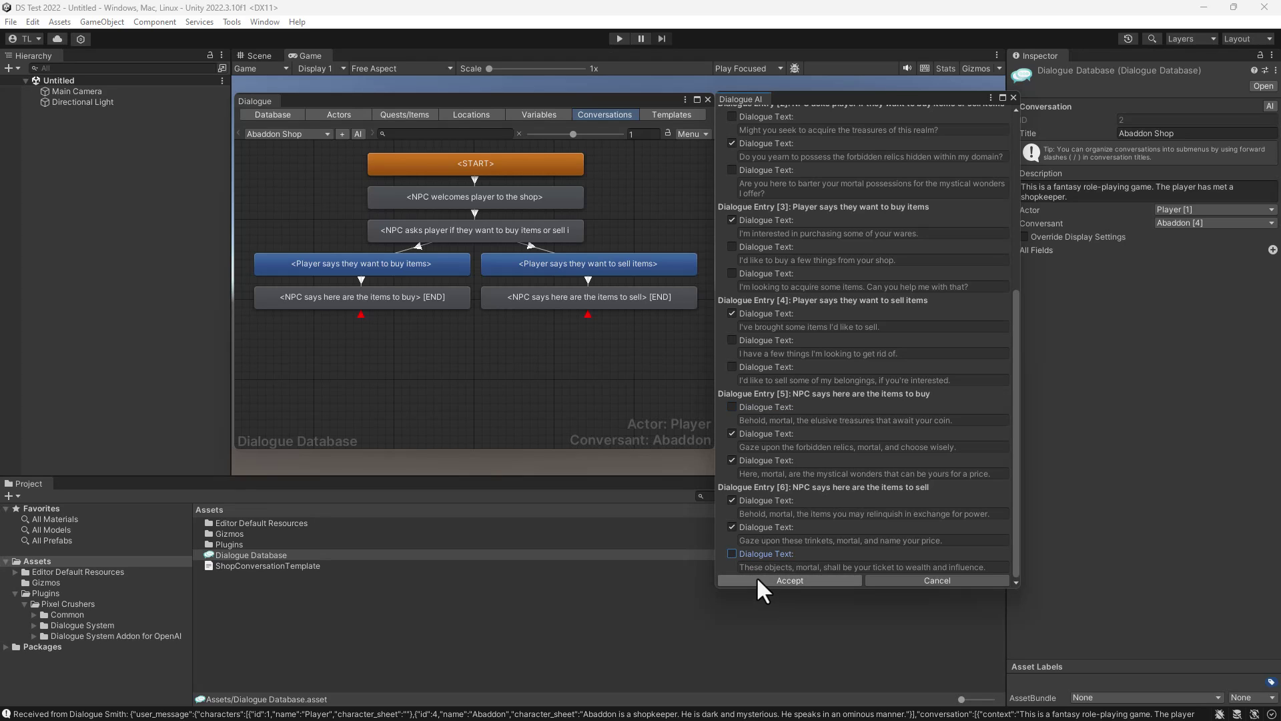
pyautogui.click(756, 576)
# - Arrange the Abaddon Shop nodes with the Vertically (alternate) layout and widen the Dialogue window to fit the whole graph
pyautogui.rightClick(502, 310)
pyautogui.moveTo(541, 334)
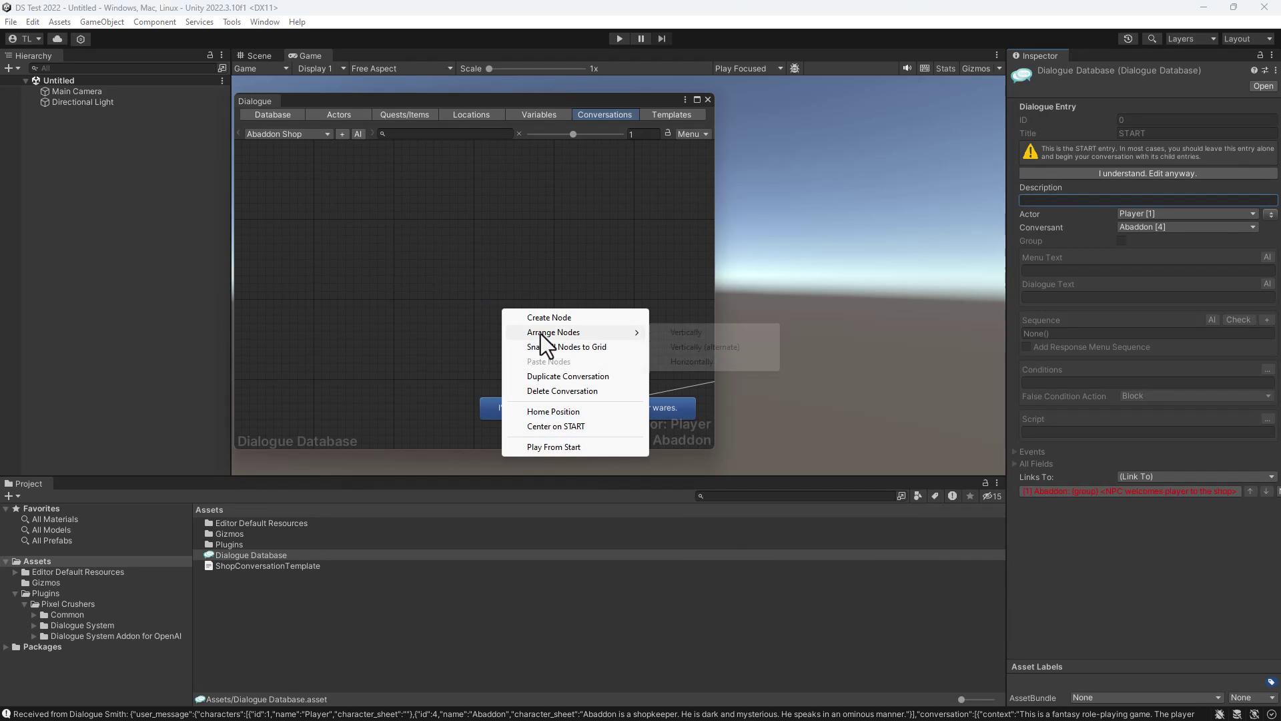
pyautogui.click(686, 347)
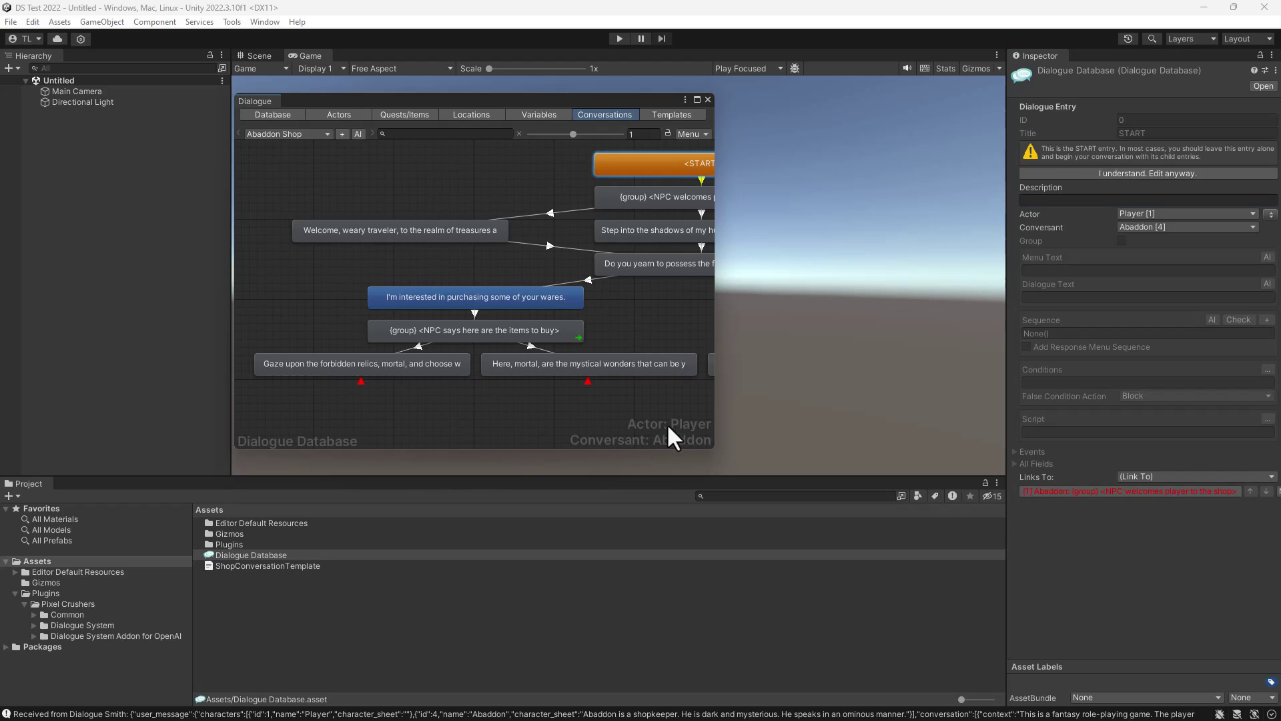
pyautogui.moveTo(718, 408); pyautogui.dragTo(1198, 430)
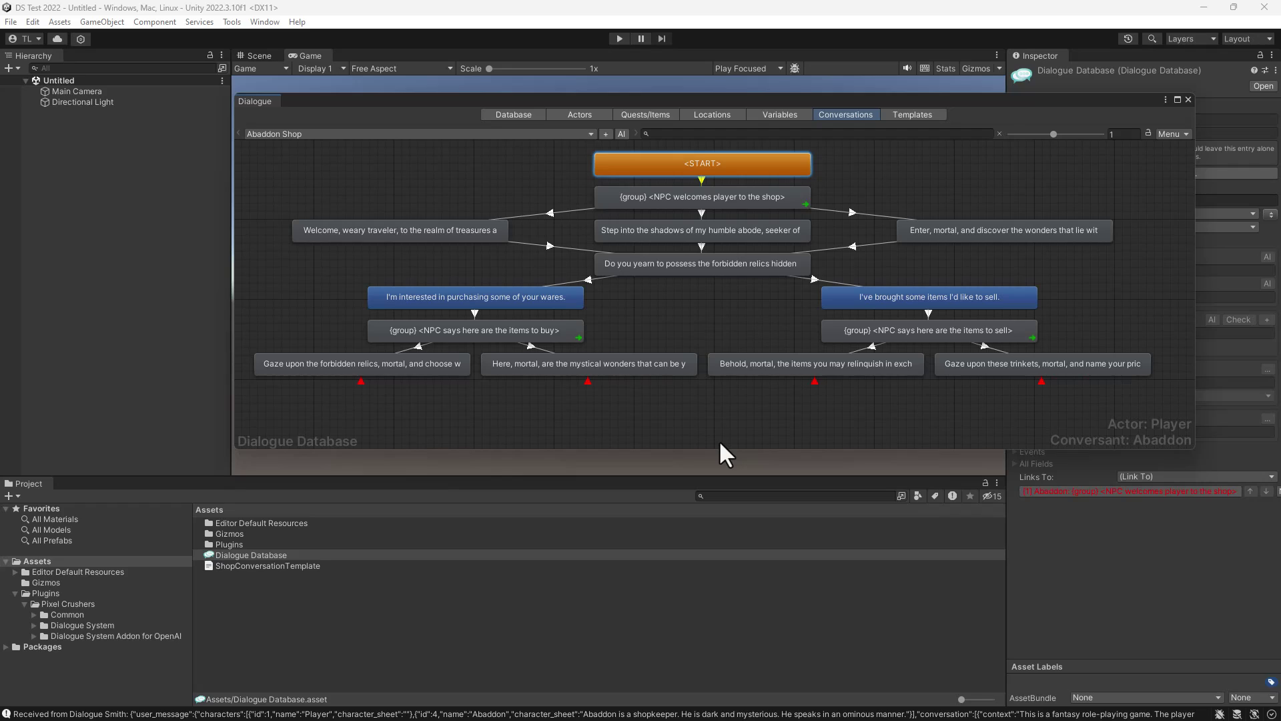